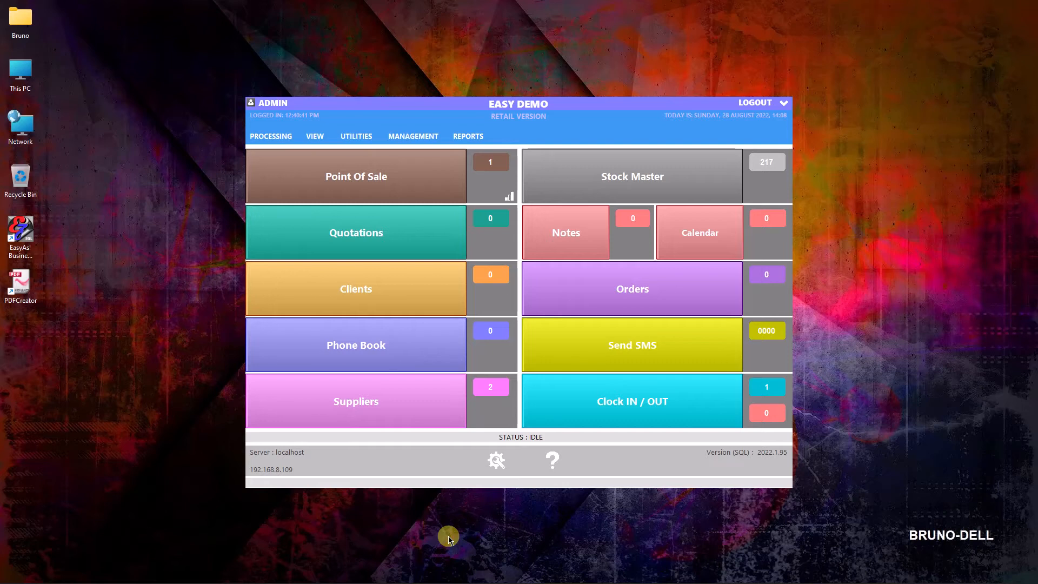
Open the stock master and start a new stock item with the description PETER S CARTON.
click(664, 169)
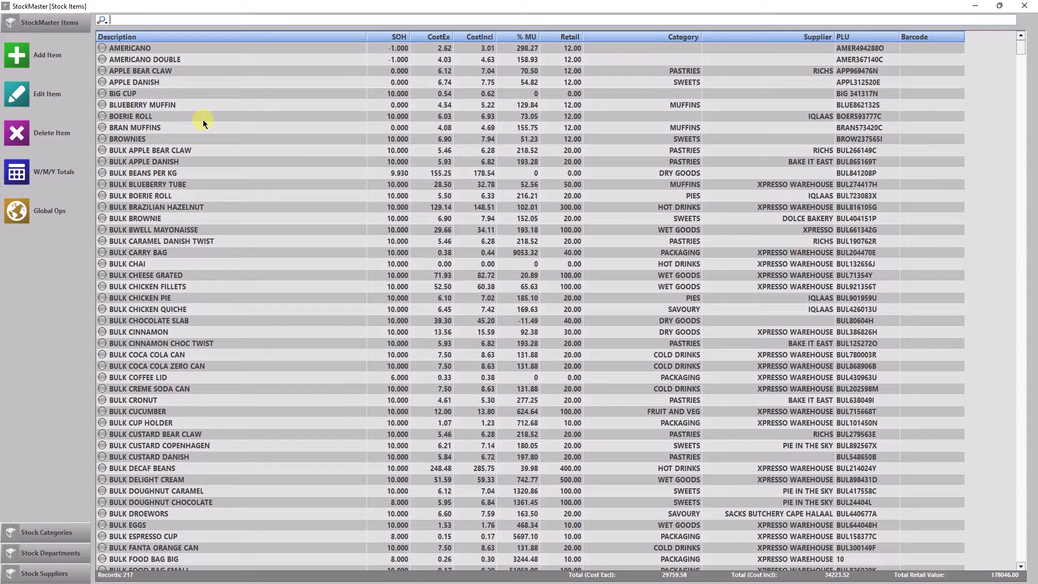
click(24, 54)
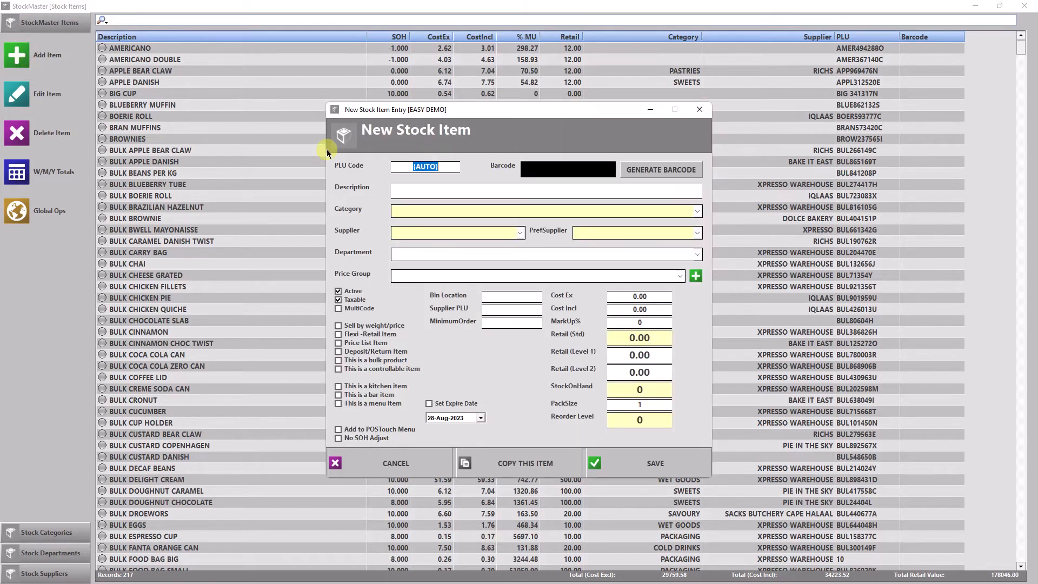
click(419, 190)
text(peter)
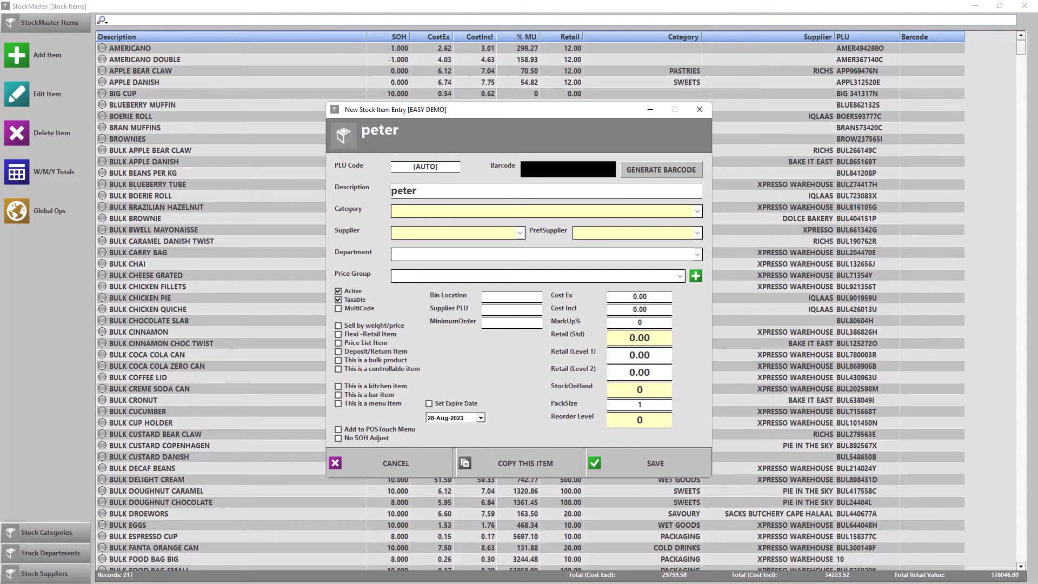
text( s carton)
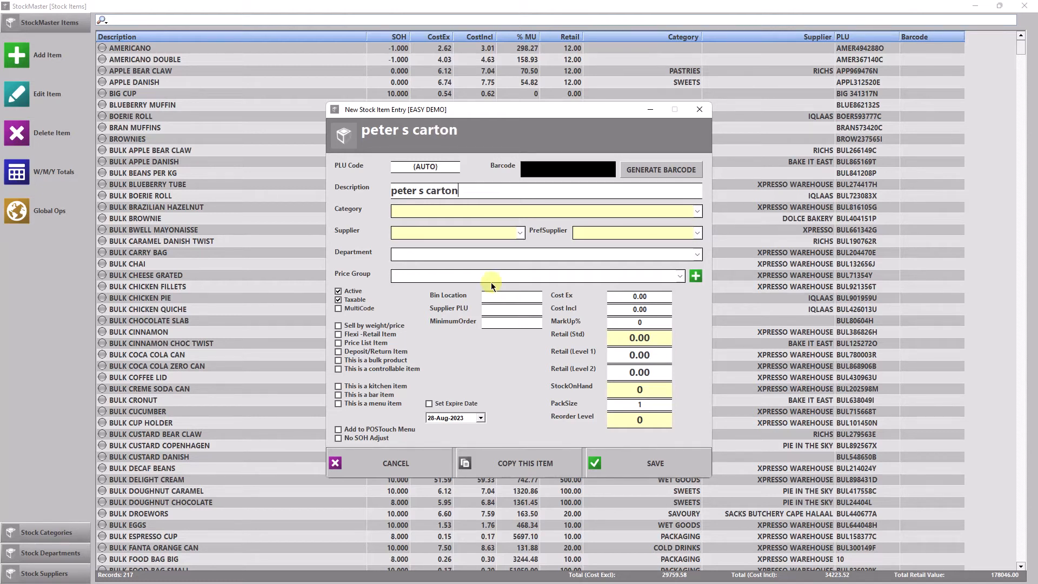
Assign the new carton item to the category cartons and the supplier bat.
click(435, 209)
text(cartons)
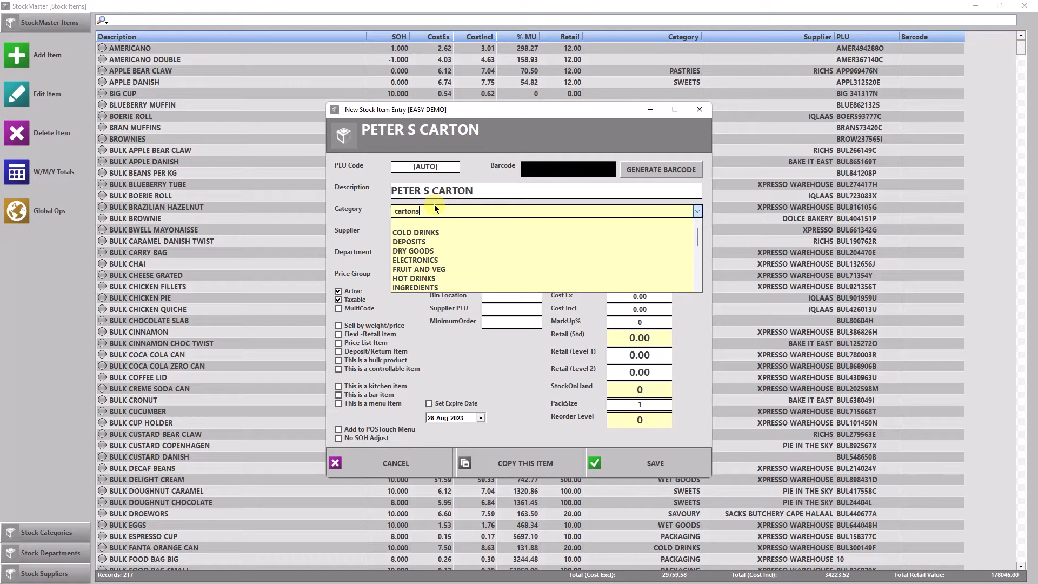
key(Tab)
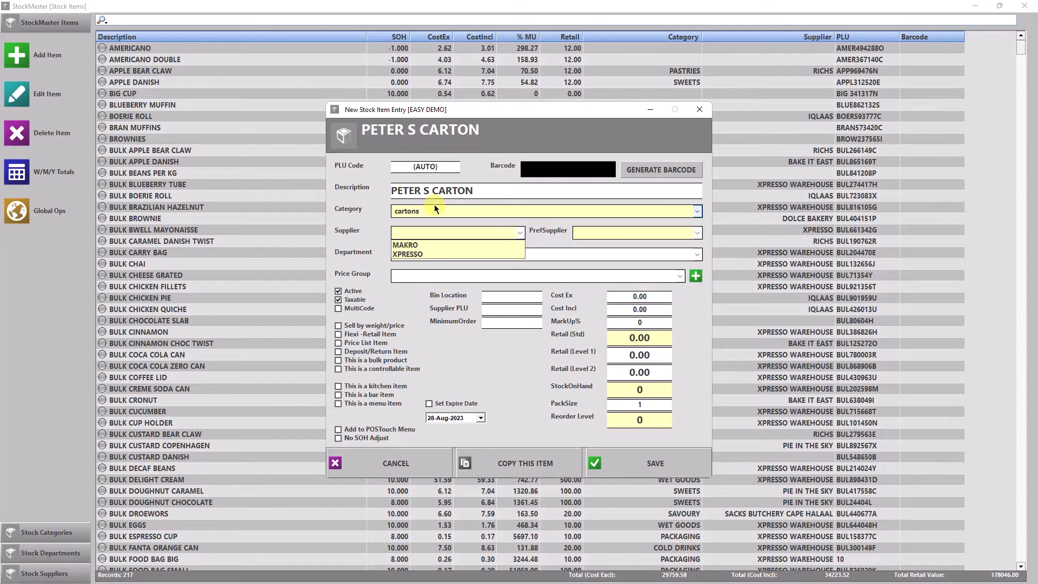
text(bat)
key(Tab)
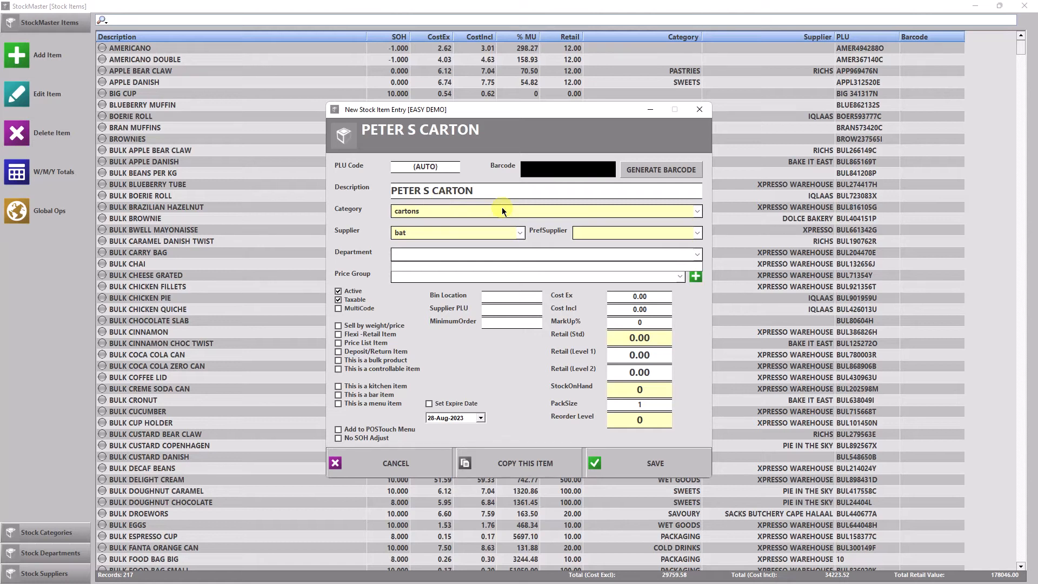
key(Tab)
key(Tab)
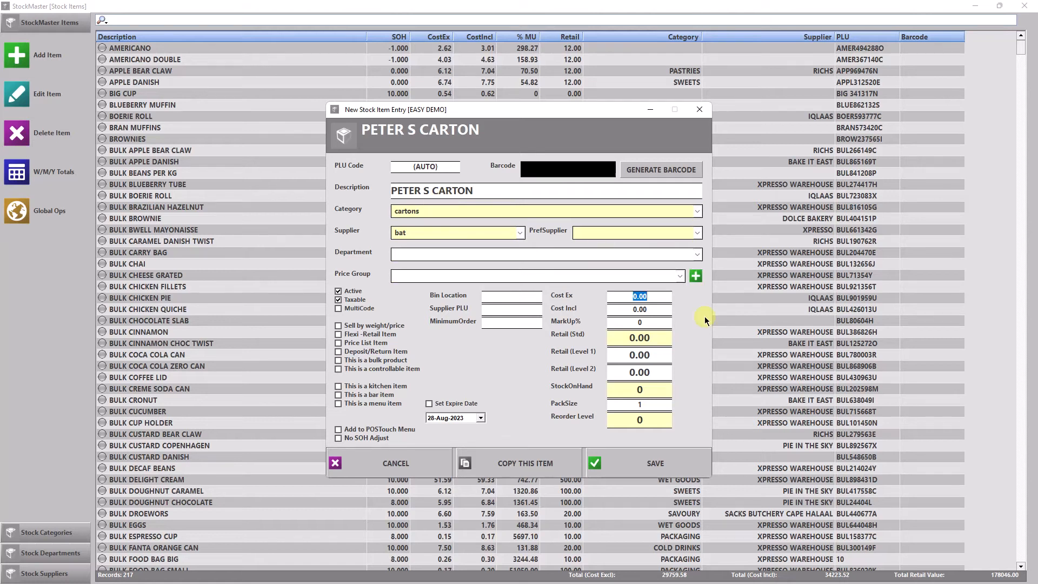
Set the carton's cost including tax to 389 and its standard retail price to 499.
click(652, 309)
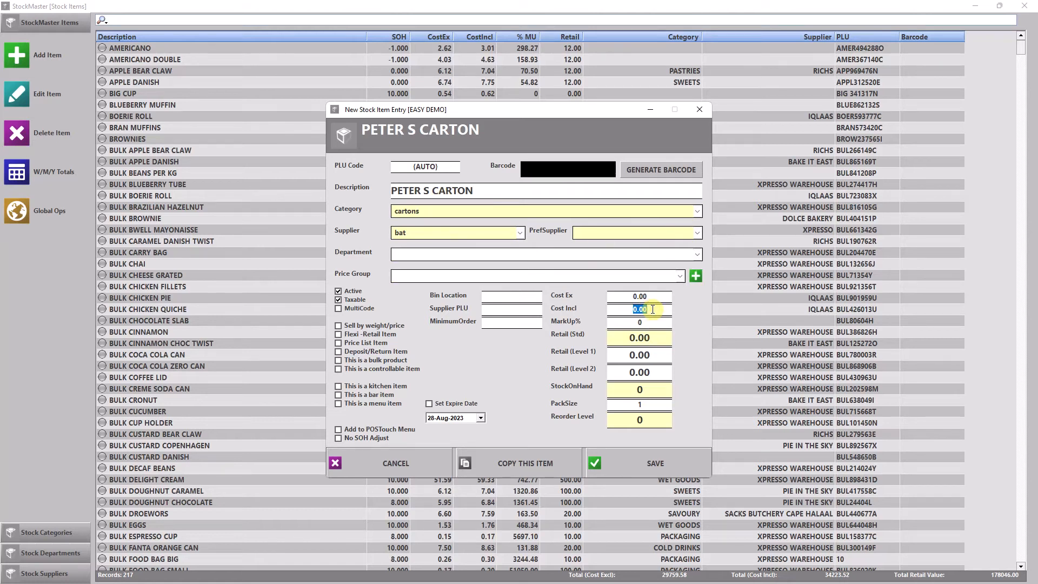
text(389)
key(Tab)
key(Tab)
text(5)
key(BackSpace)
text(499)
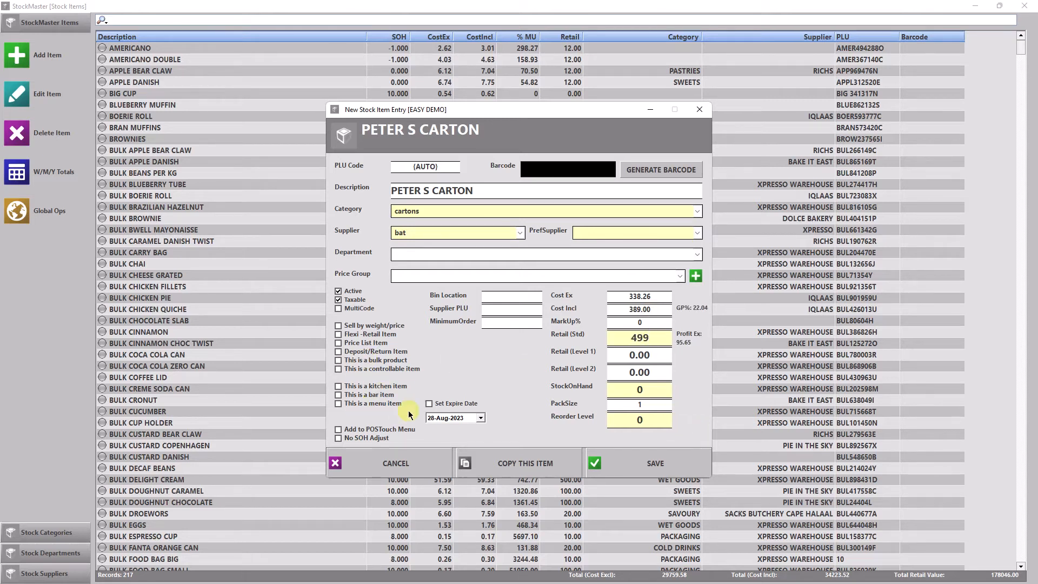
Give the carton a pack size of 10 and stock on hand of 2, and save it without adding another item.
click(656, 409)
text(10)
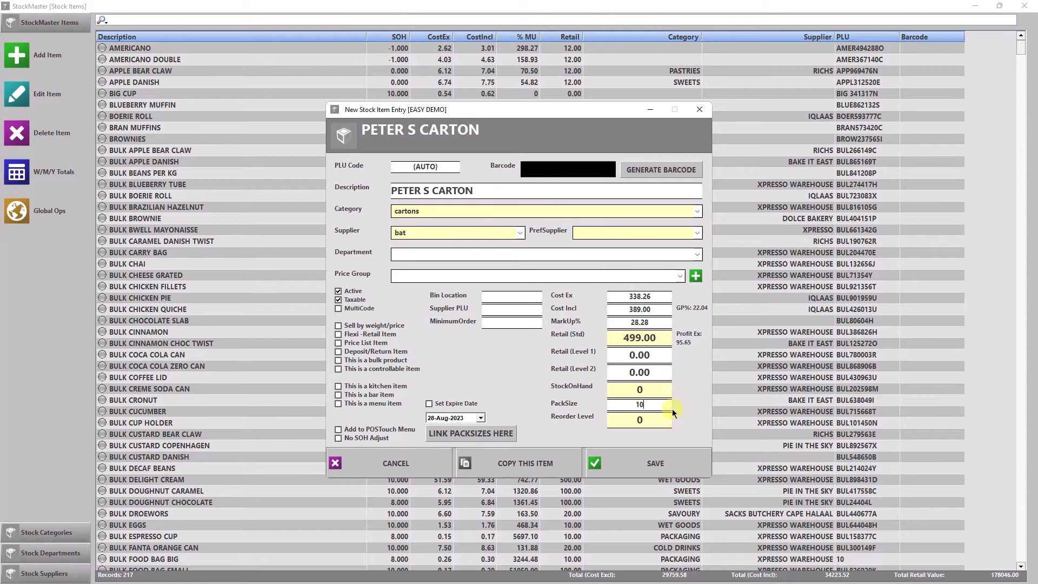
click(661, 391)
text(2)
click(655, 463)
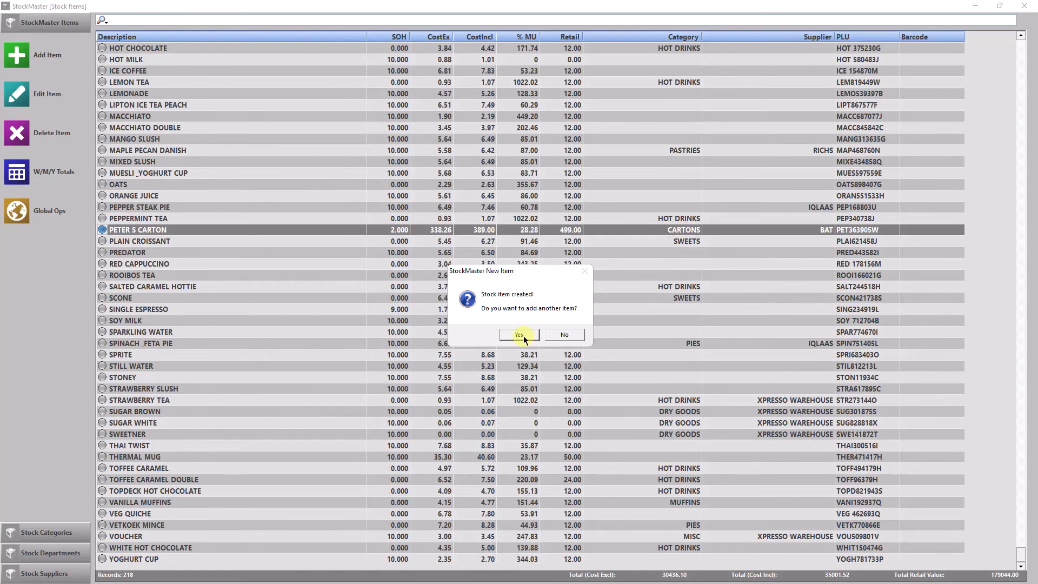
click(554, 334)
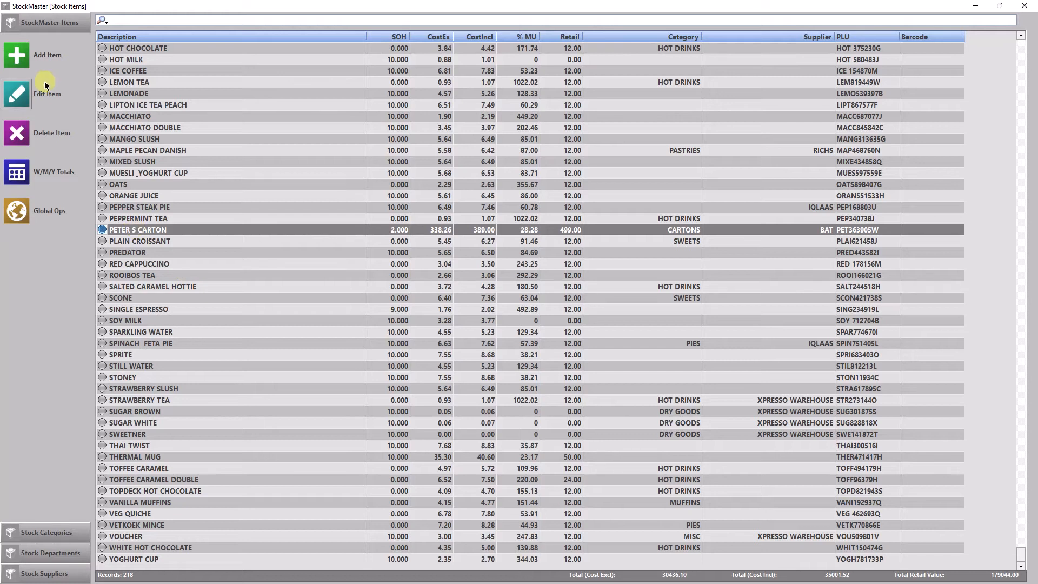
Start a second new stock item described as PETER S PACK in the category cigarettes, leaving the supplier blank.
click(27, 50)
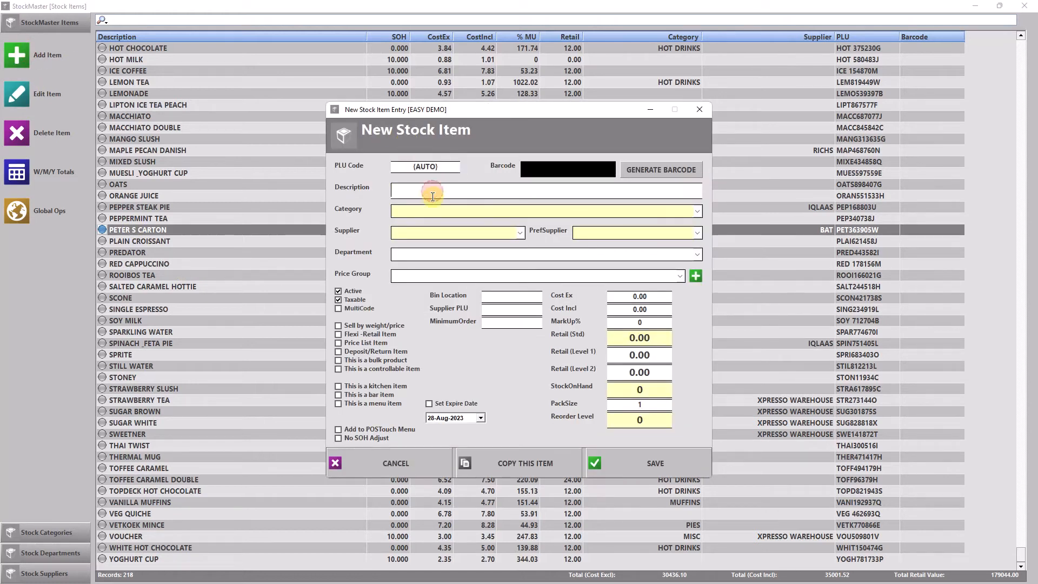
text(peter s )
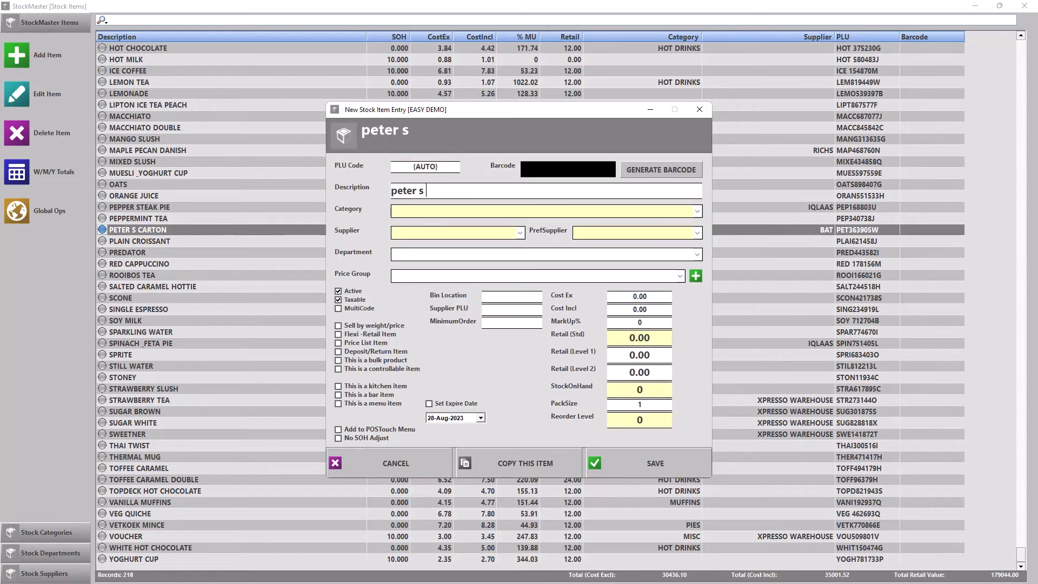
text(pack)
key(Tab)
text(c)
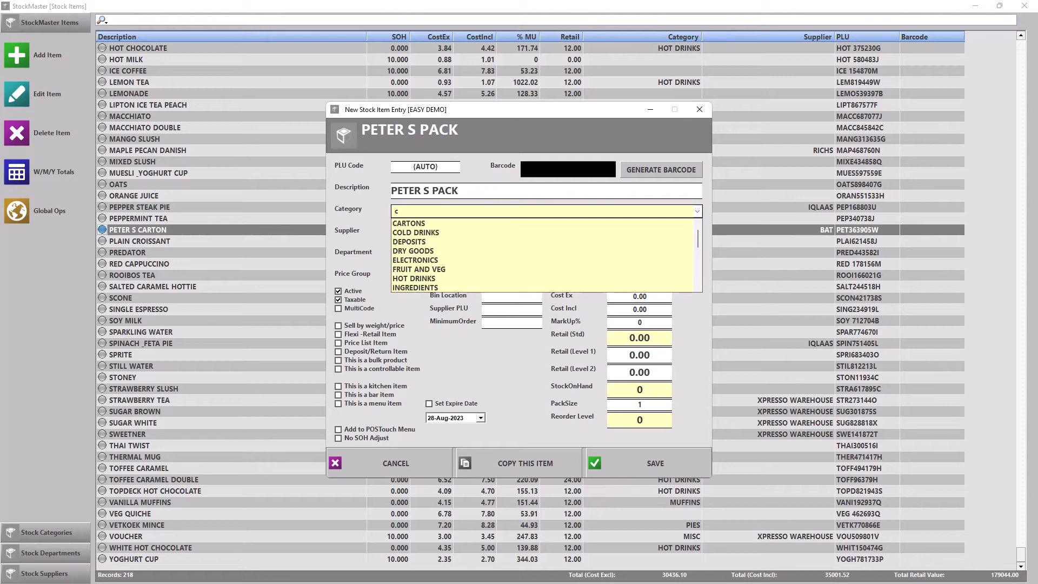
text(igarettes)
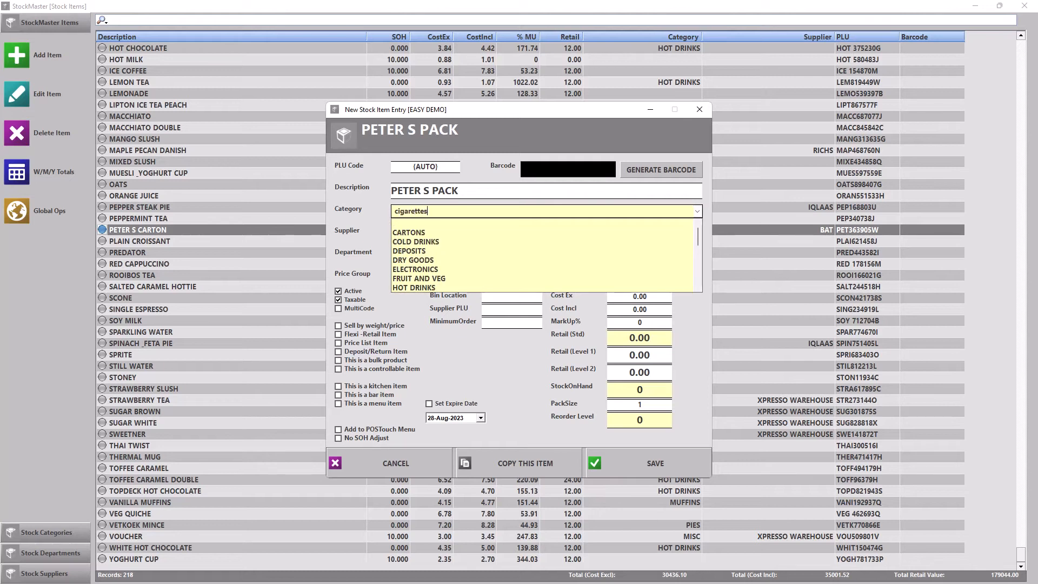
key(Tab)
key(Down)
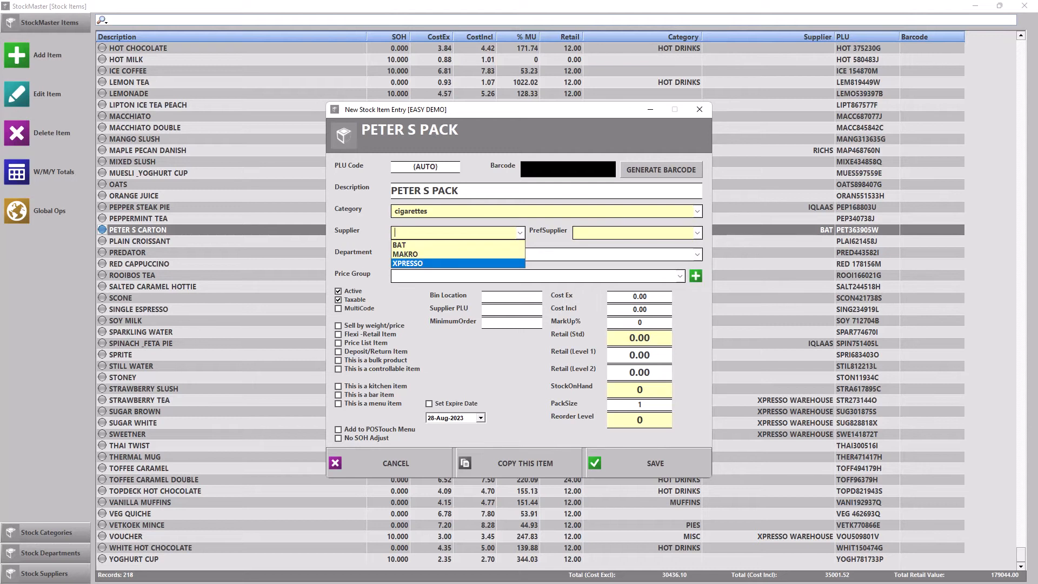
click(577, 262)
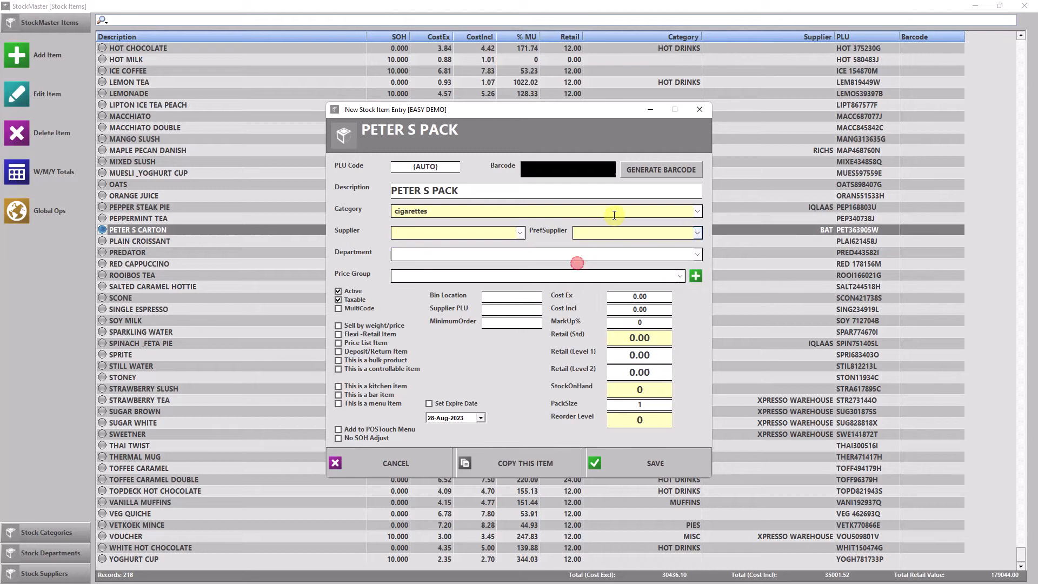
Set the pack's cost including tax to 37 and standard retail to 45, and save it without adding another item.
click(656, 311)
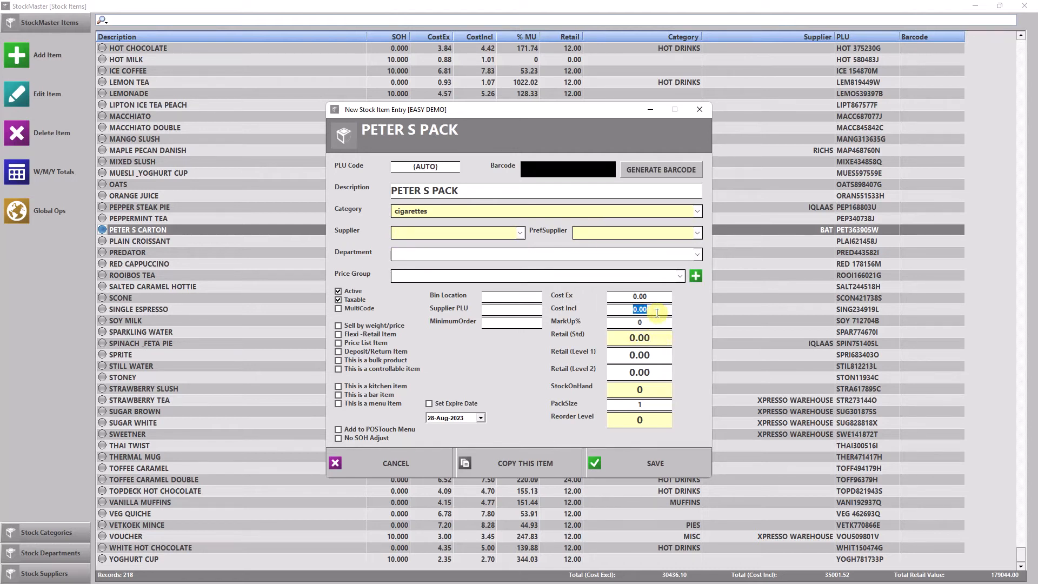
text(37)
click(657, 335)
text(45)
click(658, 463)
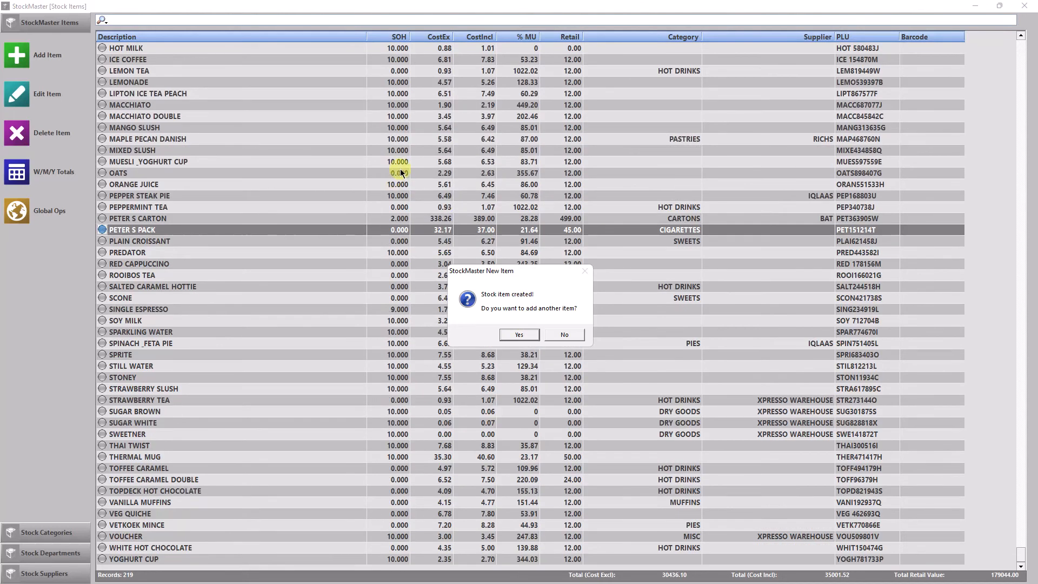
click(560, 336)
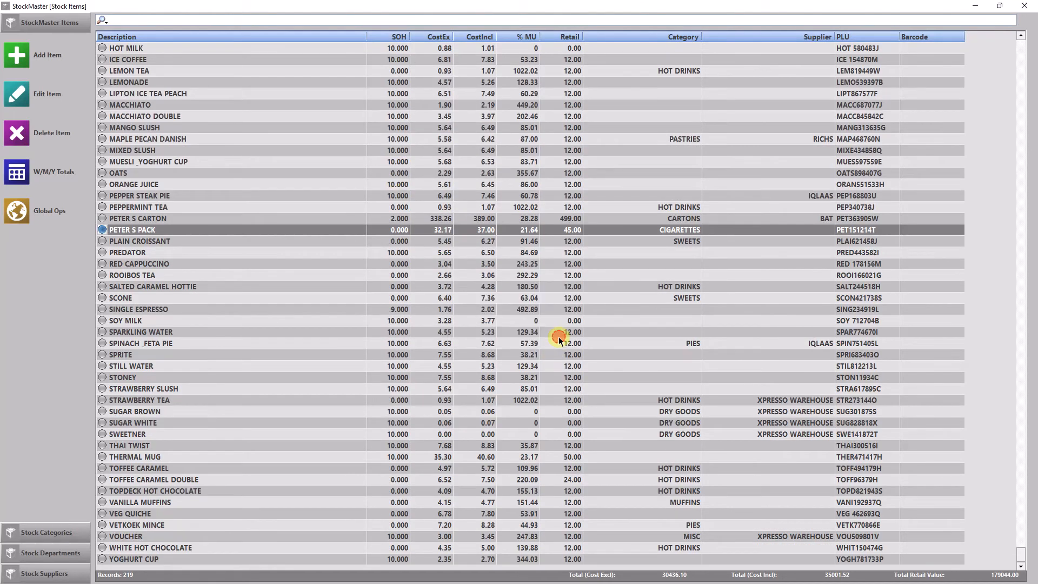
Change the category of the PETER S CARTON item to CIGARETTES and save it.
double_click(166, 231)
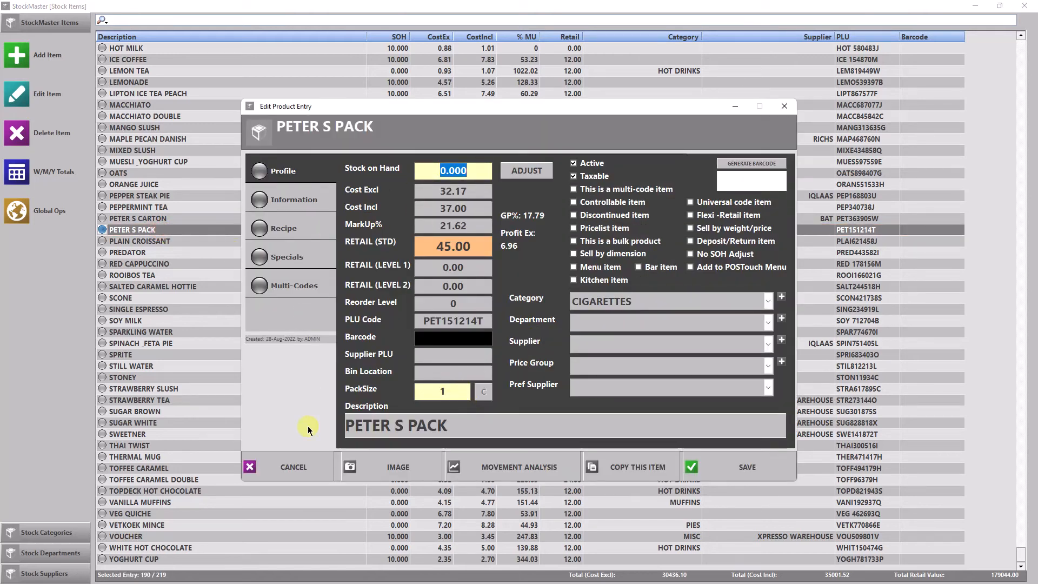
click(292, 465)
double_click(157, 218)
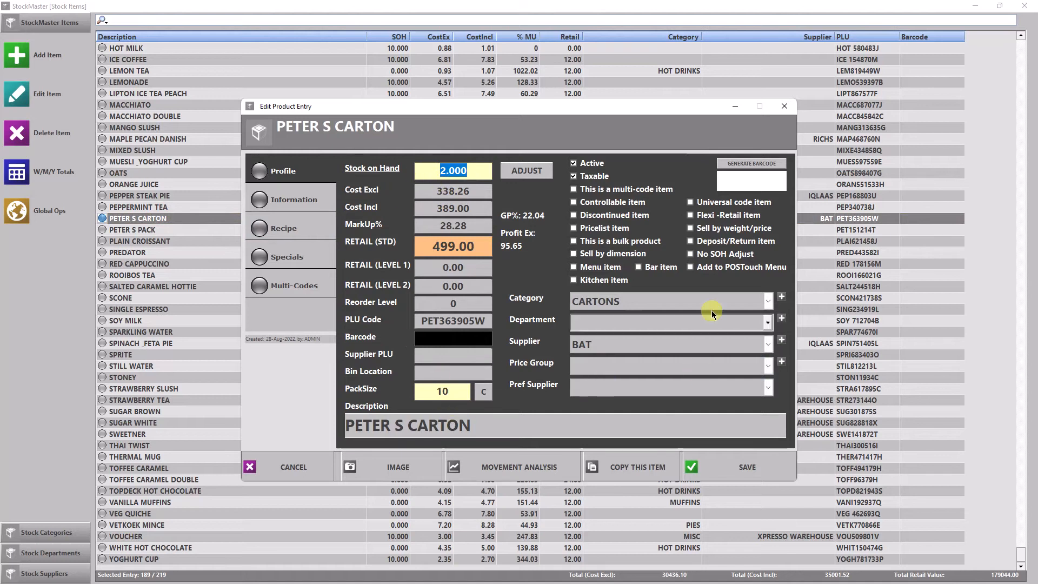
click(767, 303)
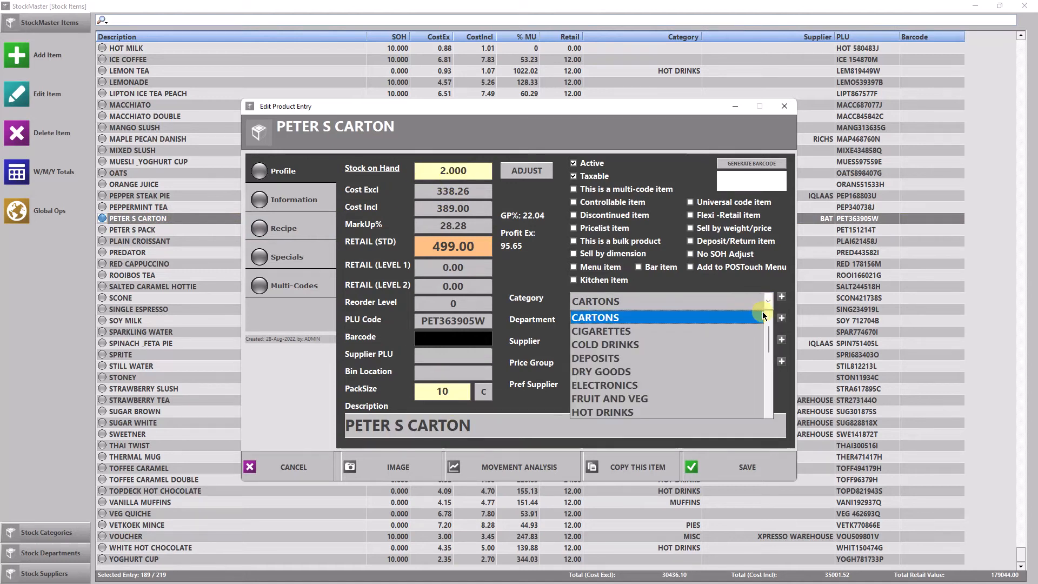
click(706, 329)
click(739, 467)
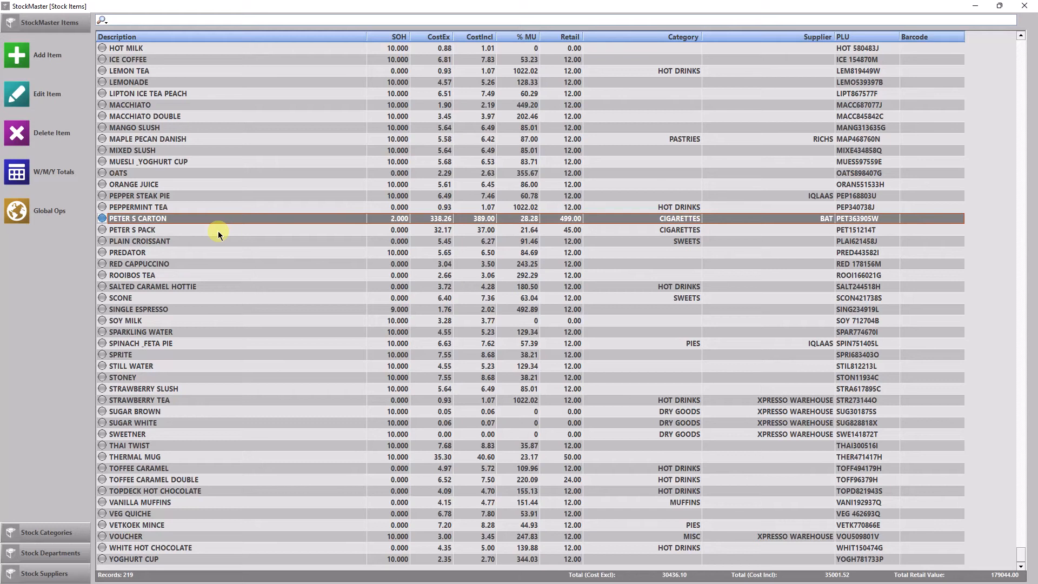
Highlight the PETER S PACK and PETER S CARTON rows together in the stock list to compare them.
click(203, 237)
click(201, 231)
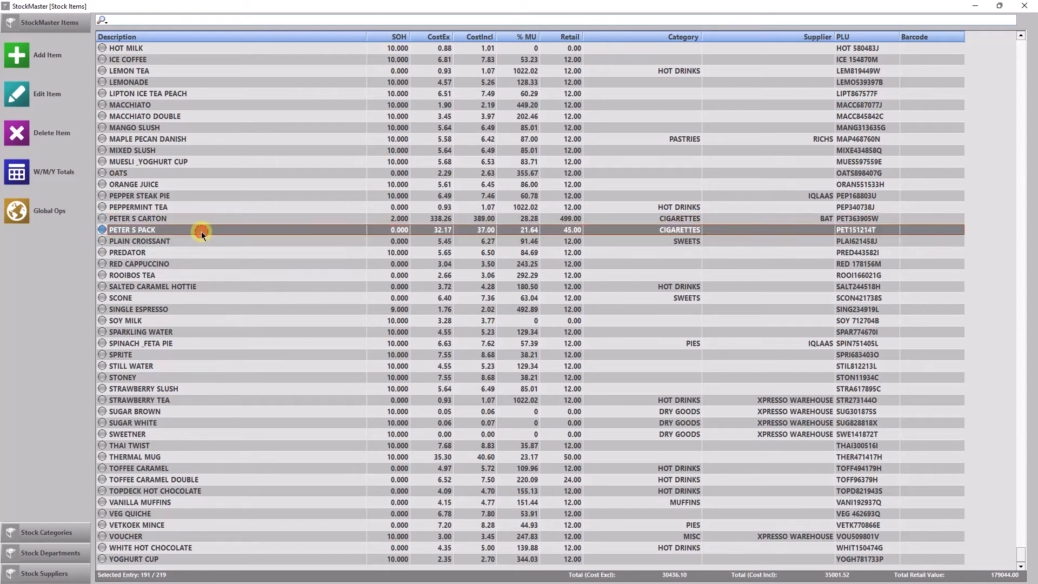
ctrl+click(202, 221)
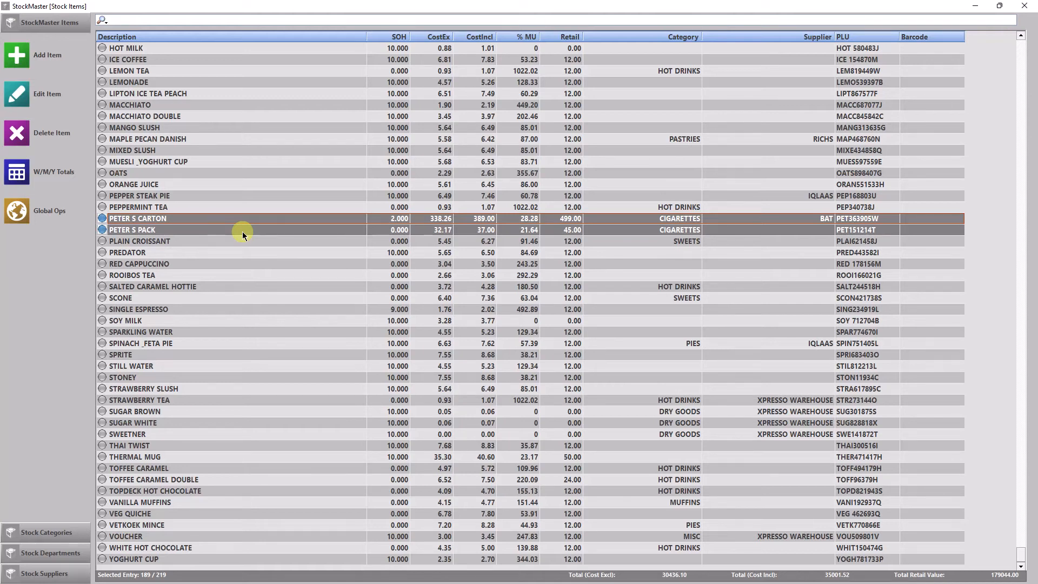
click(164, 241)
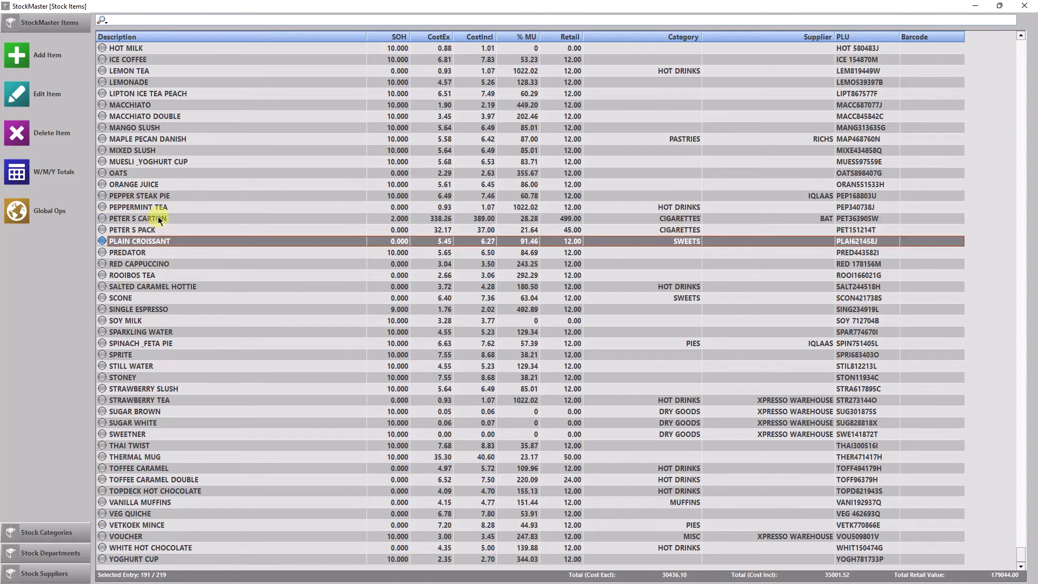
Copy the PLU code from the PETER S CARTON item and close the item without saving.
double_click(160, 219)
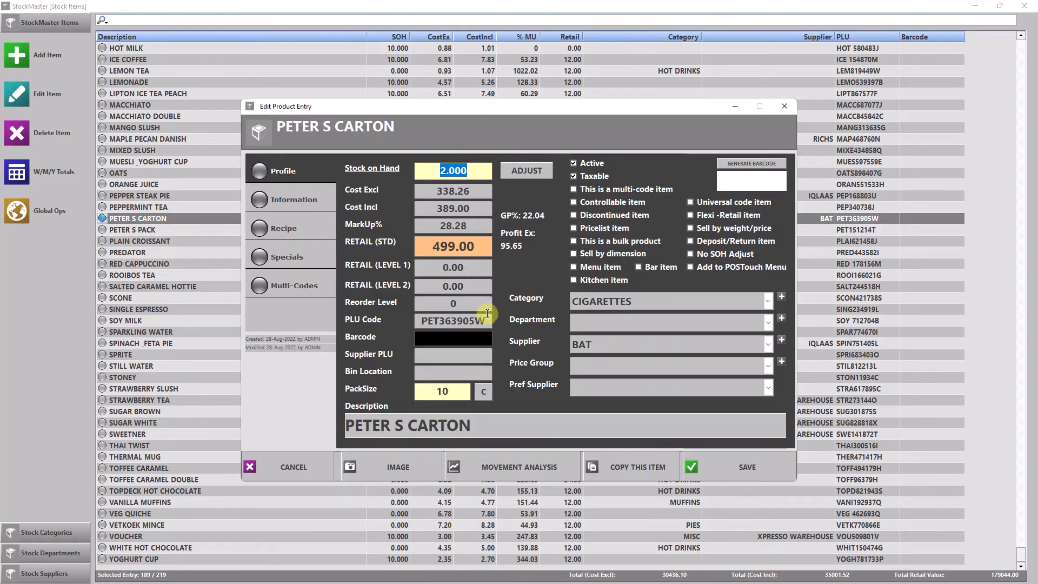
click(485, 321)
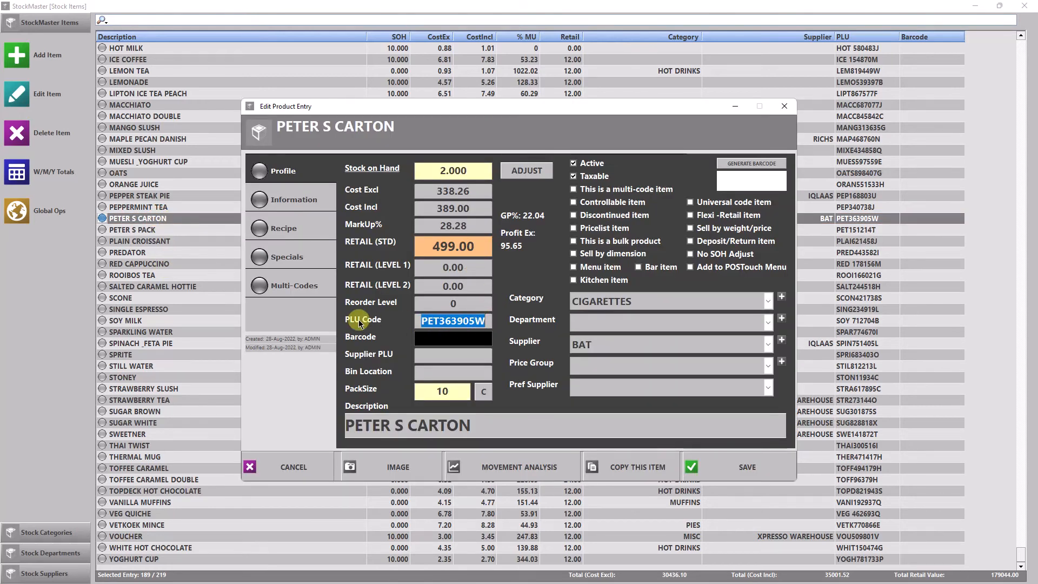
right_click(449, 323)
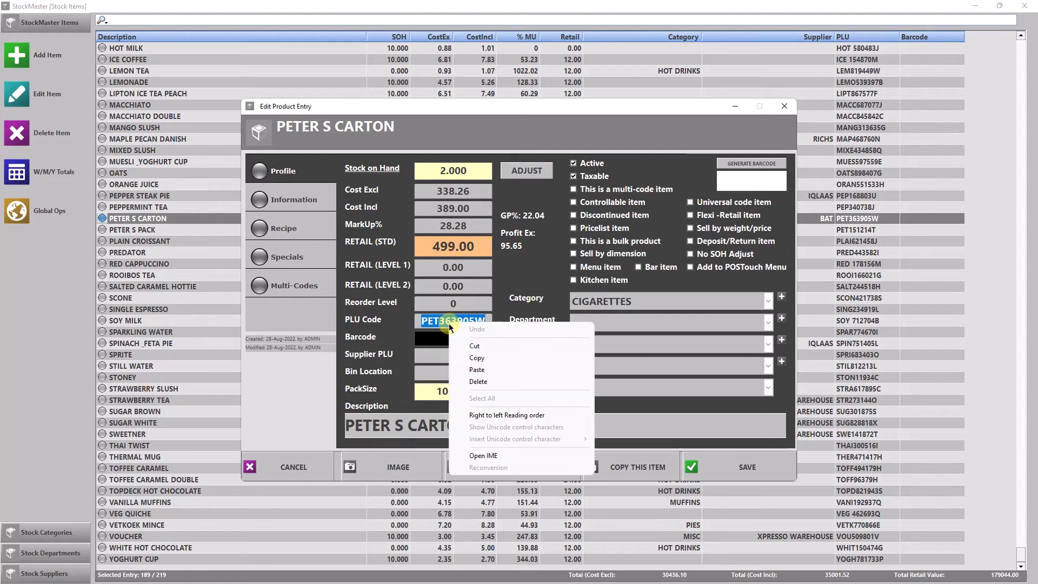
click(484, 359)
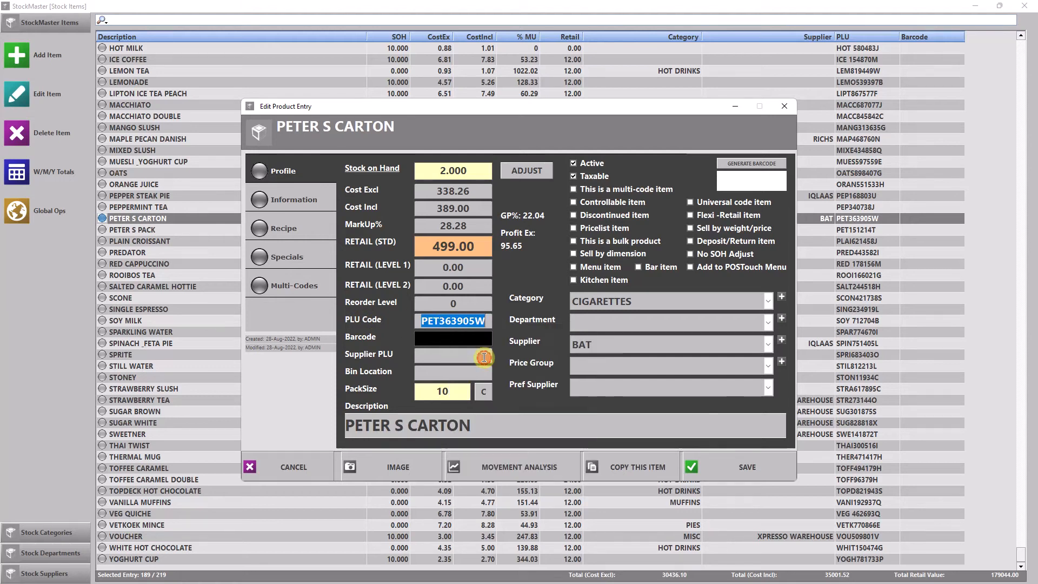
click(285, 468)
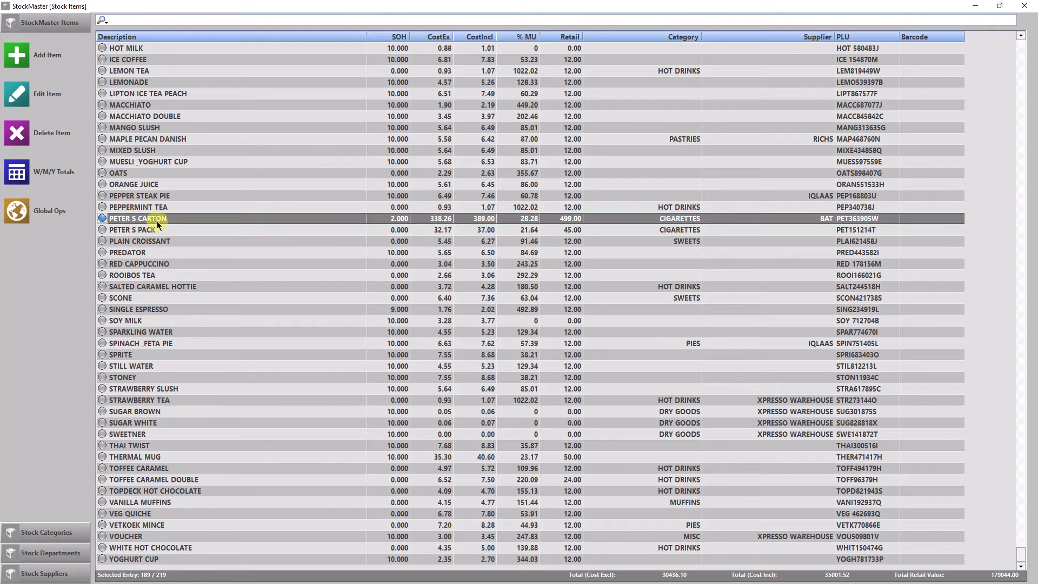
Link the PETER S PACK item to the carton's copied PLU code PET363905W and save the item.
double_click(138, 231)
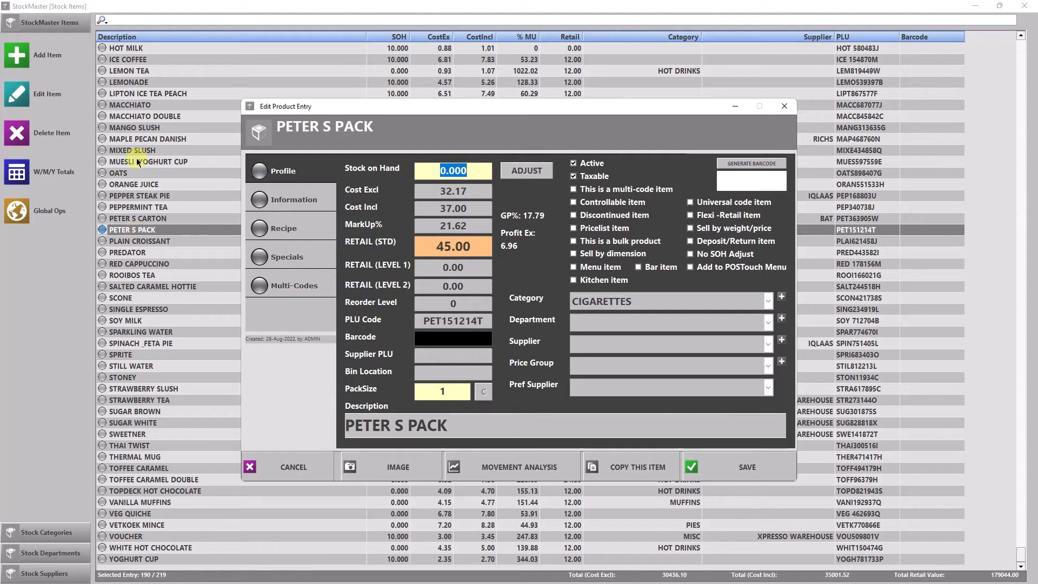
click(278, 204)
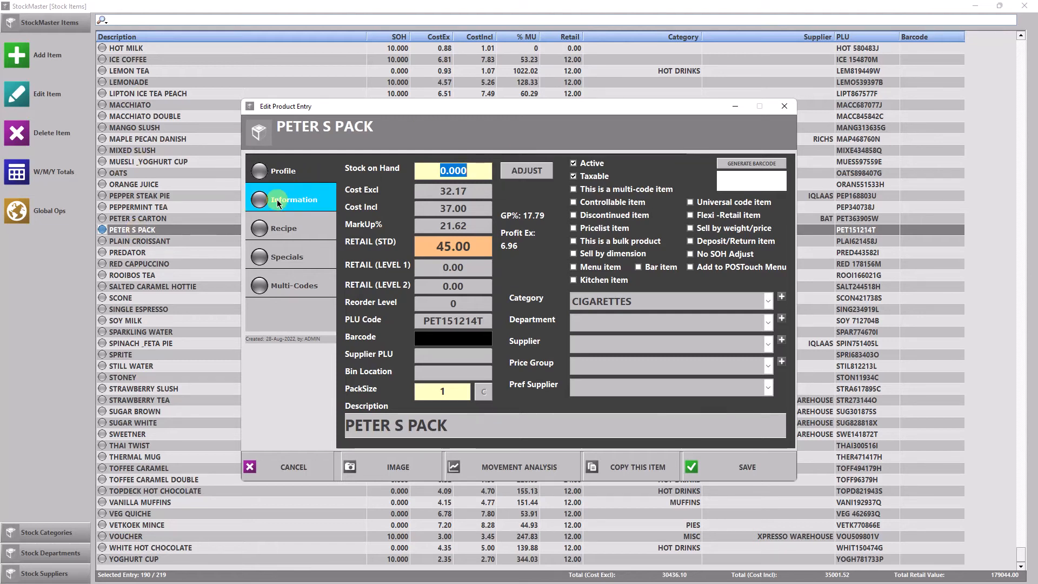
click(277, 201)
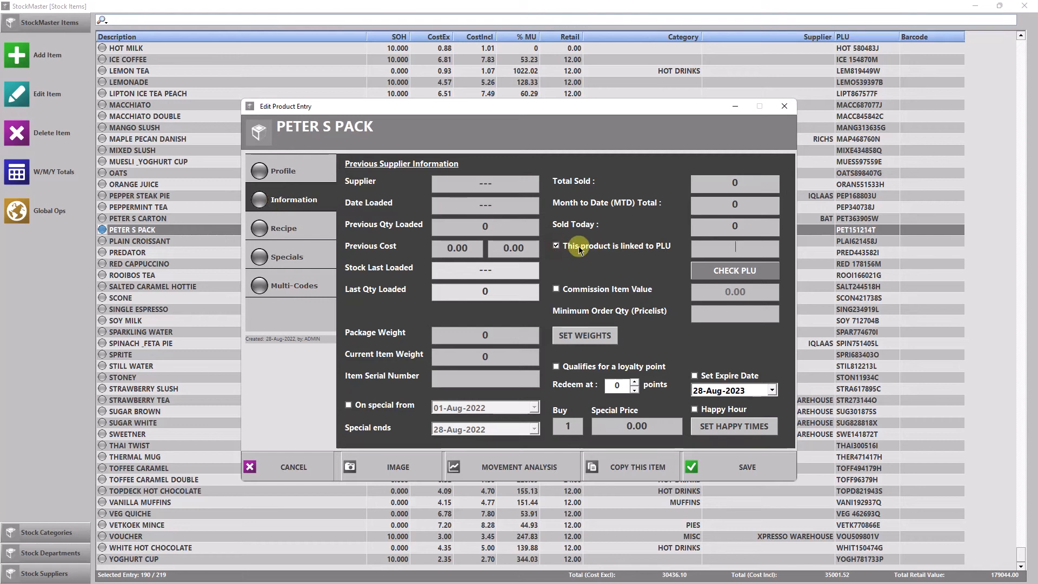
right_click(739, 249)
click(769, 293)
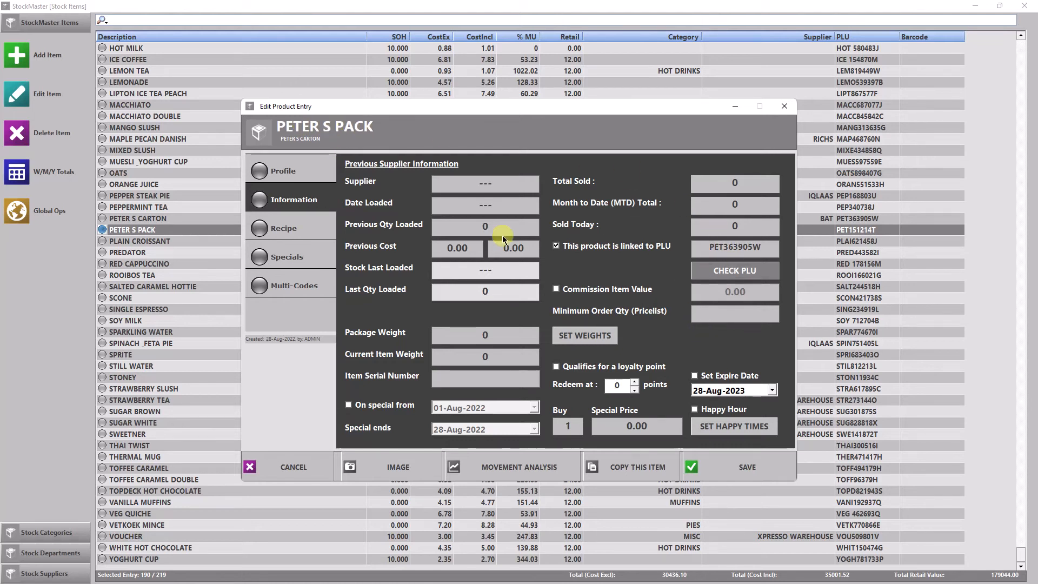
click(742, 470)
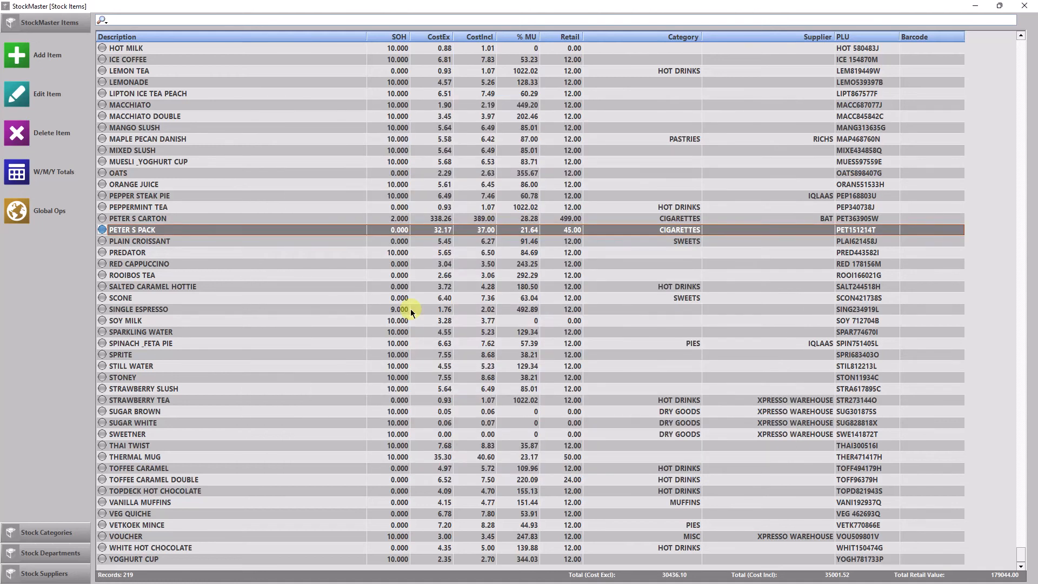
Check the link details in the PETER S CARTON and PETER S PACK items, and compare their stock on hand in the list.
double_click(140, 218)
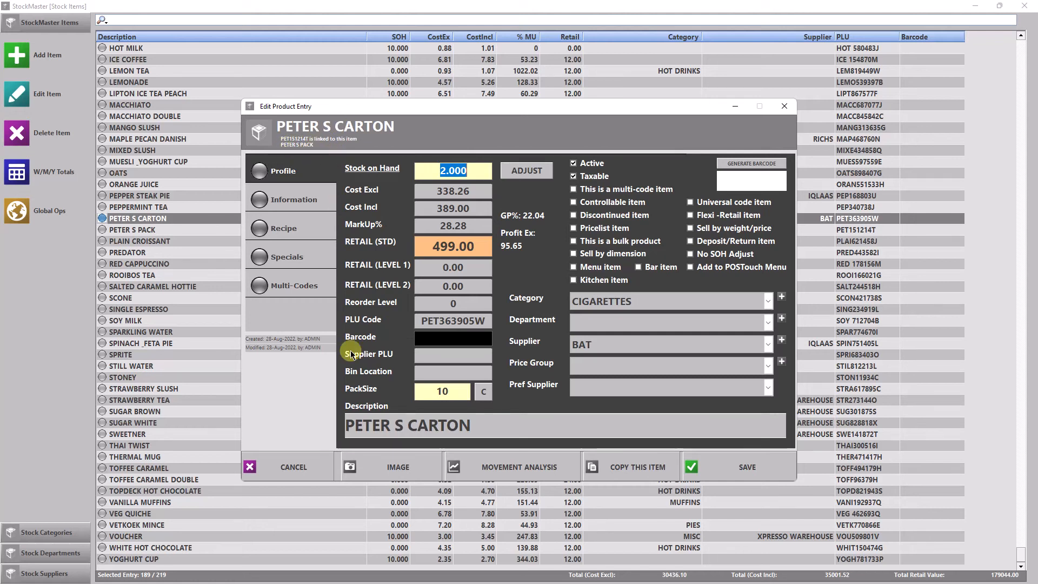
click(292, 452)
double_click(134, 229)
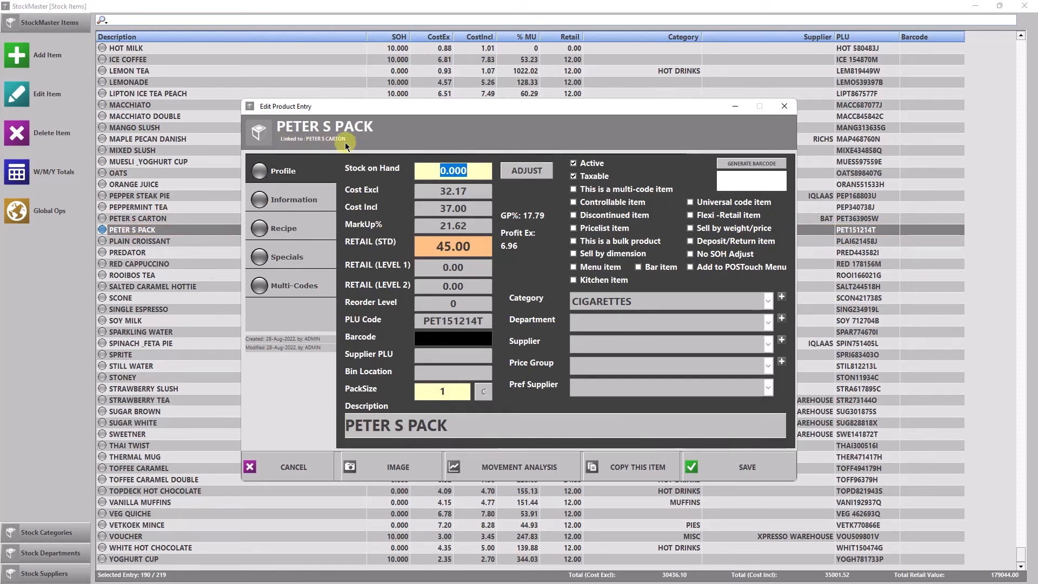
click(783, 106)
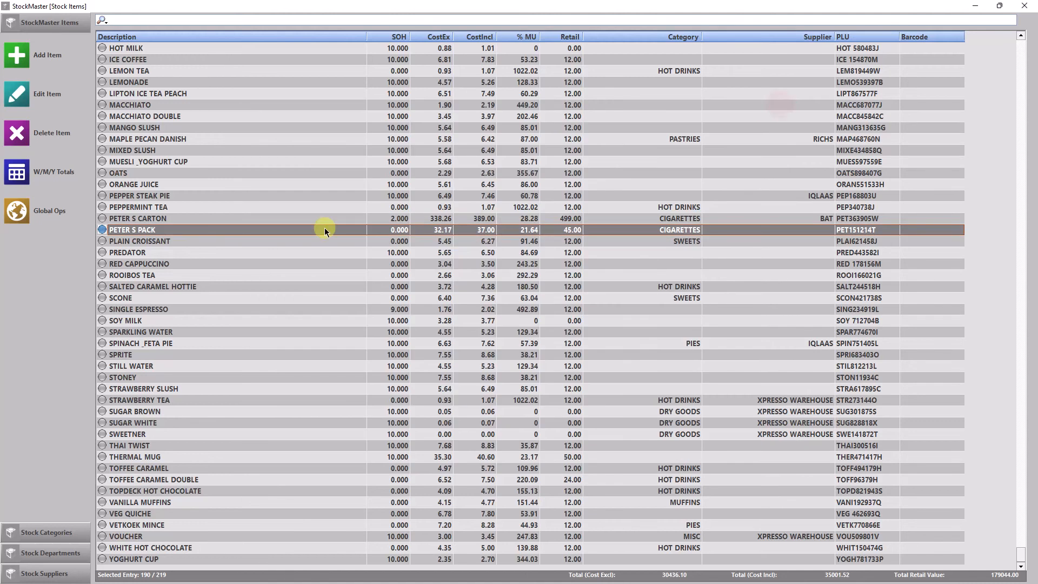
click(398, 219)
click(399, 229)
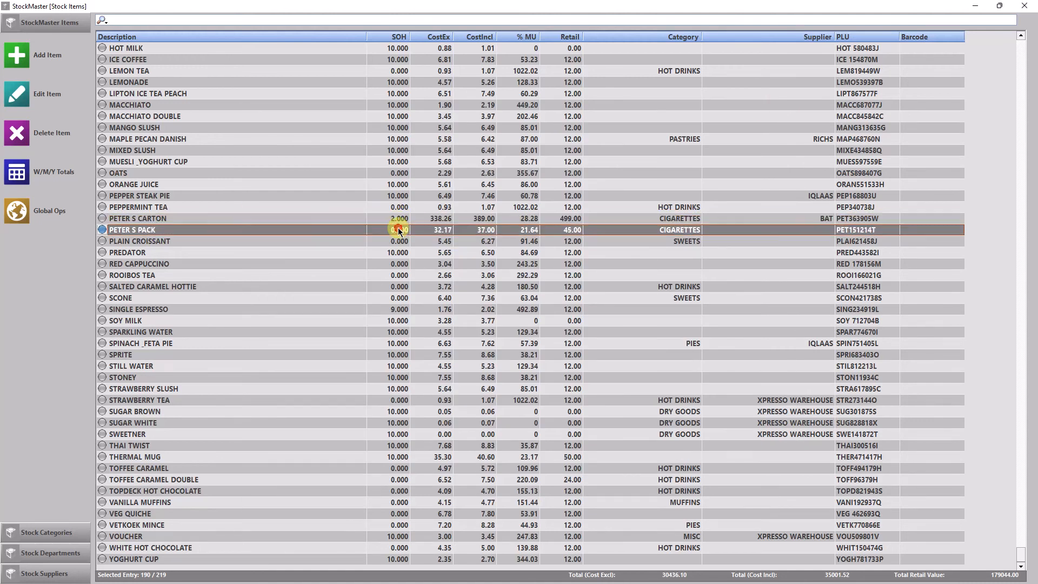
Close the stock list, turn off the touchscreen-style sales interface in the application settings, and save the settings.
click(1025, 6)
click(496, 459)
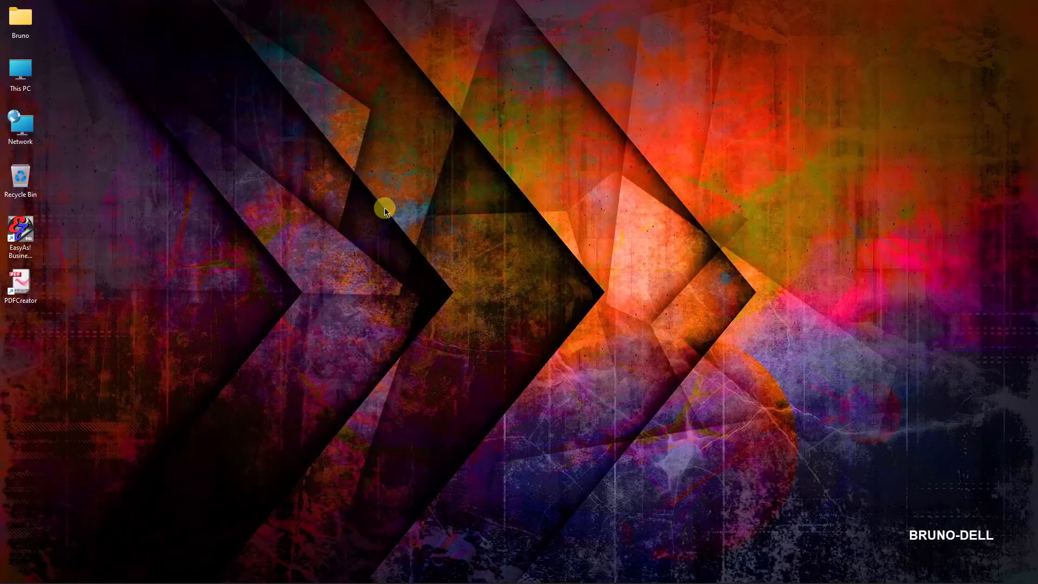
click(348, 367)
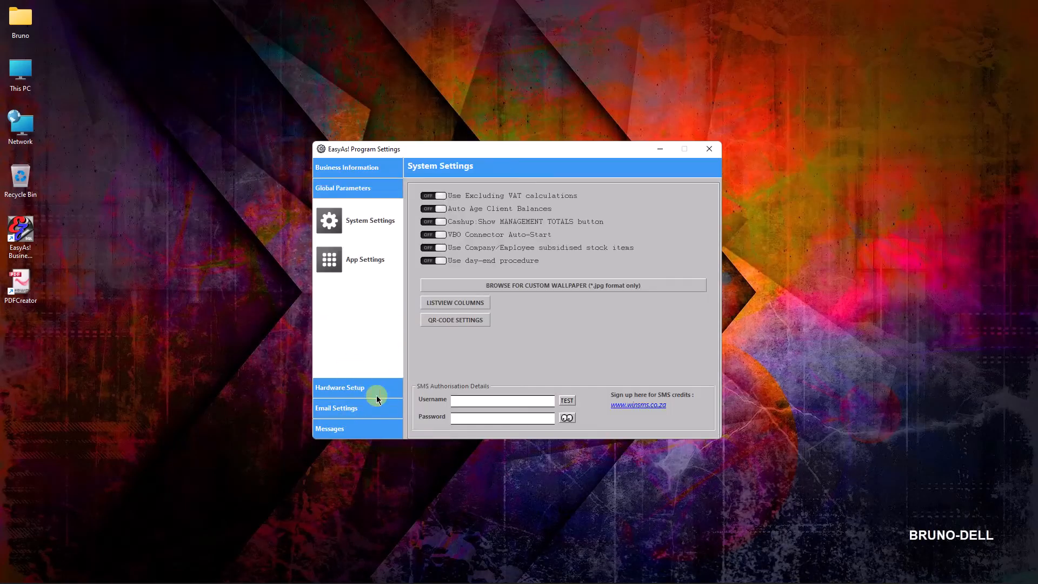
click(356, 278)
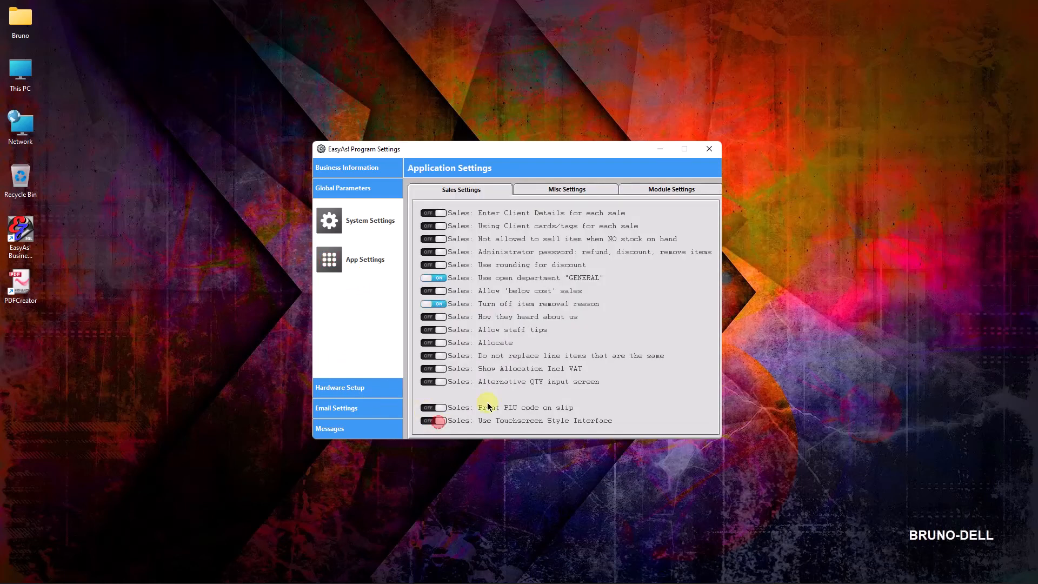
click(711, 152)
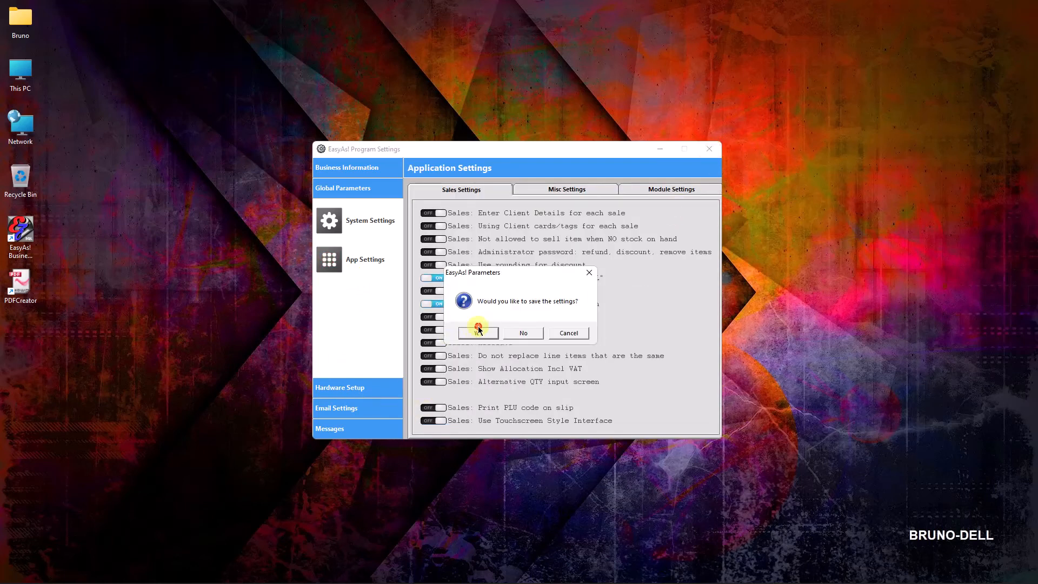
click(478, 332)
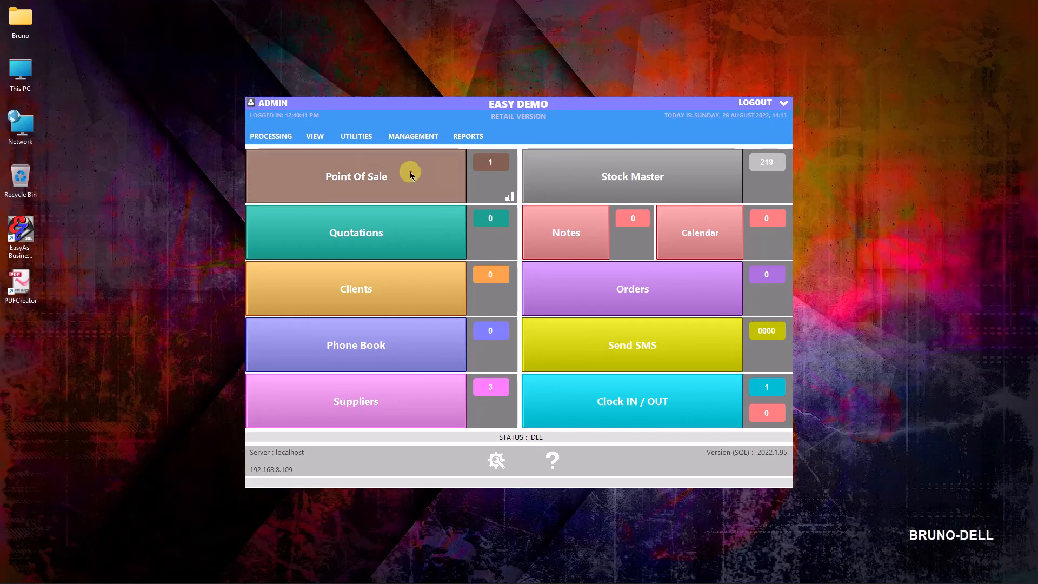
Open Point of Sale in button-editing mode and look through the product button tabs, ending on FAST MOVERS.
click(409, 173)
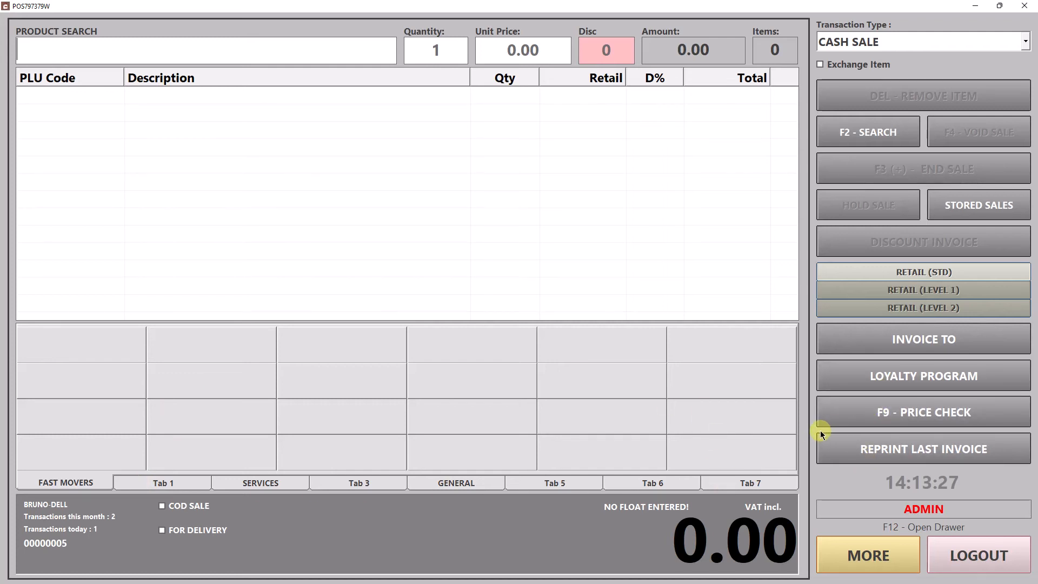
key(F11)
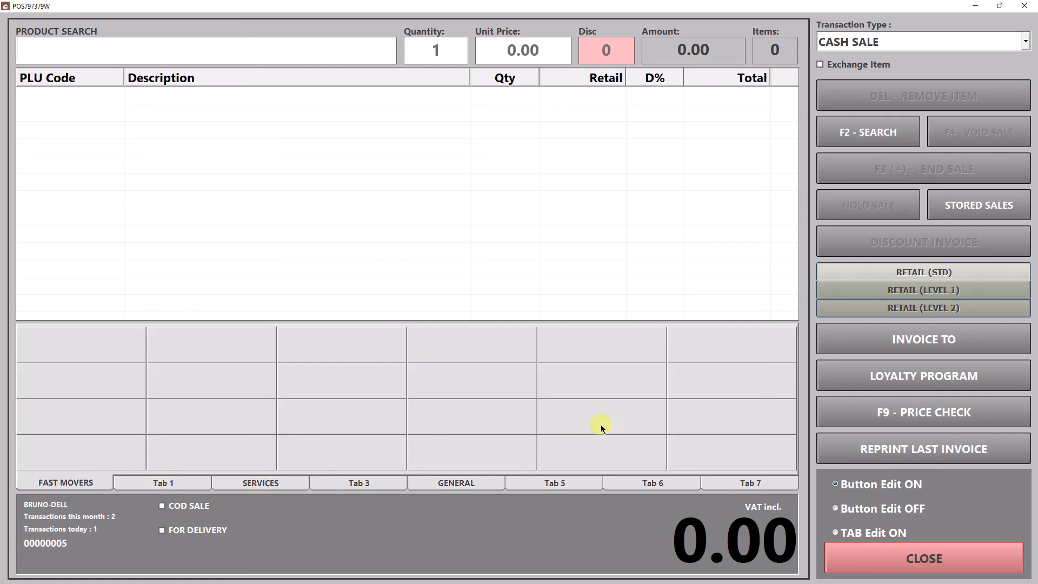
click(156, 484)
click(270, 483)
click(346, 482)
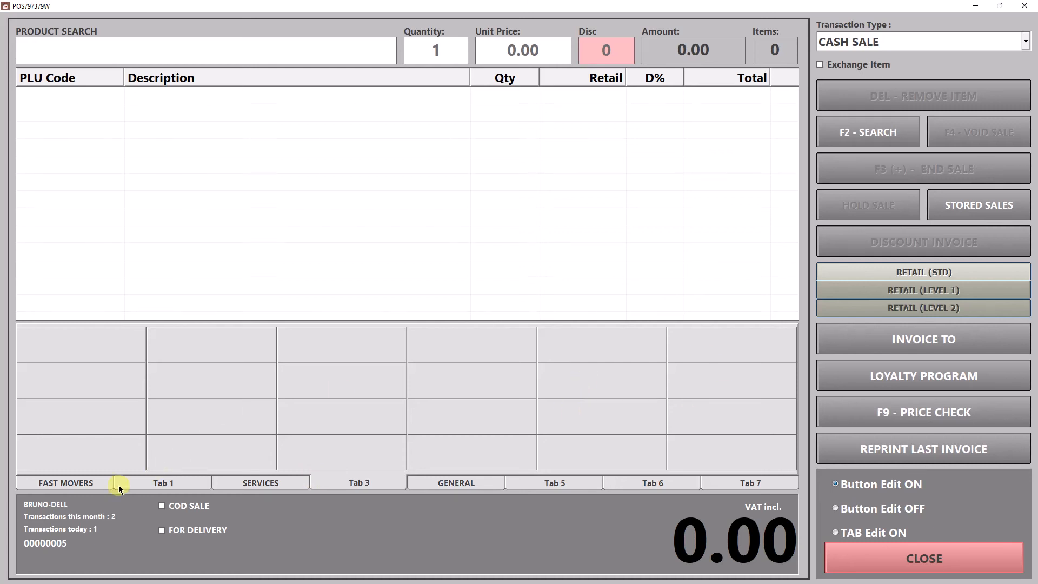
click(92, 482)
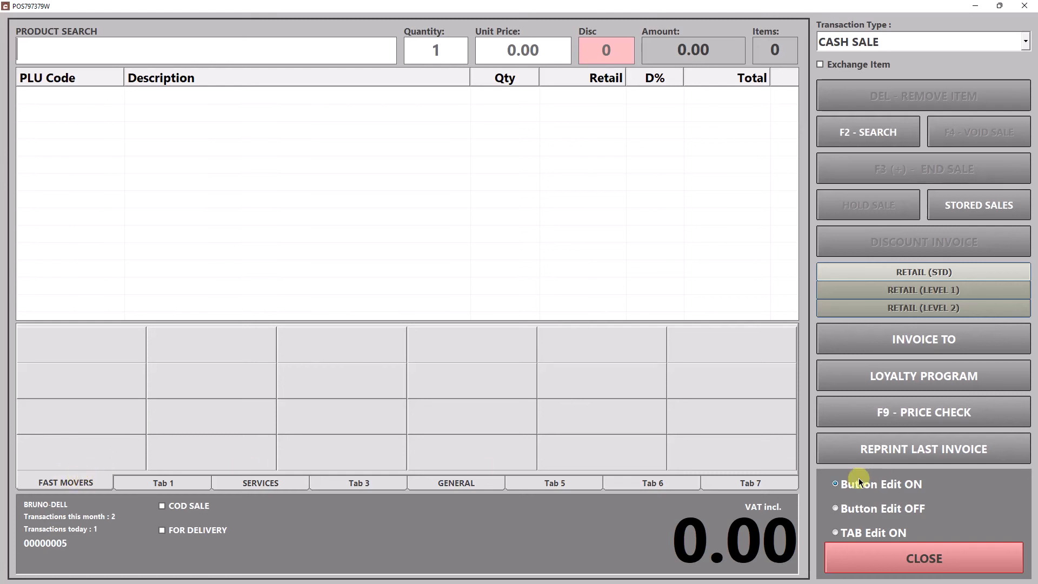
Assign PETER S PACK to the first product button of the FAST MOVERS tab and save it.
click(67, 342)
text(pete)
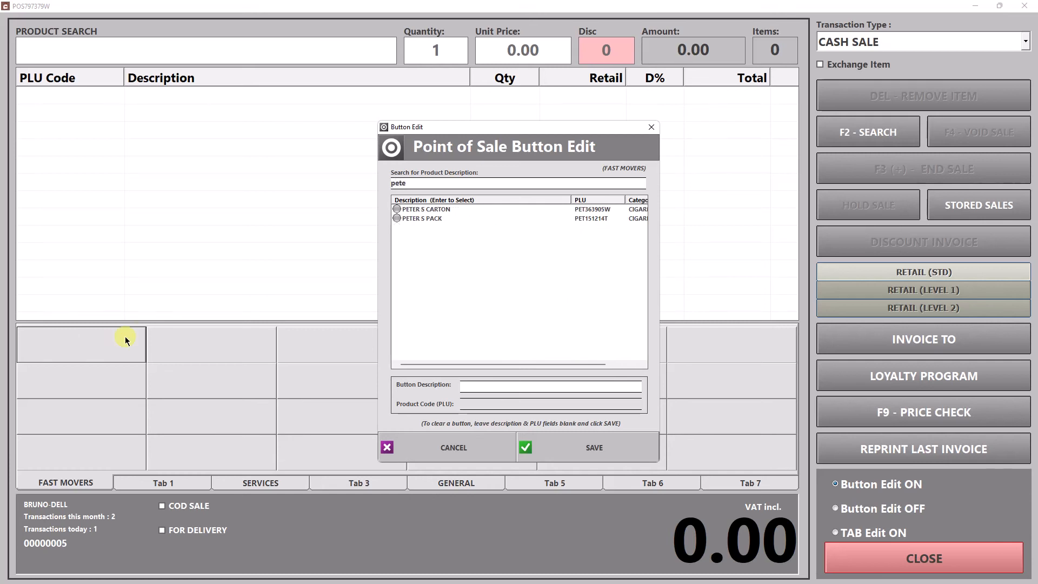
click(422, 218)
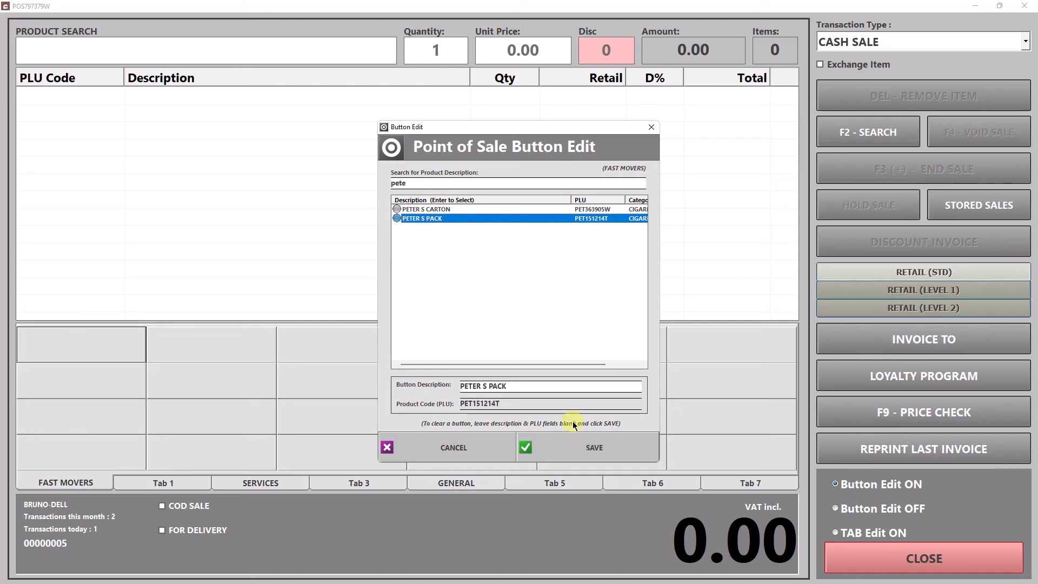
click(600, 448)
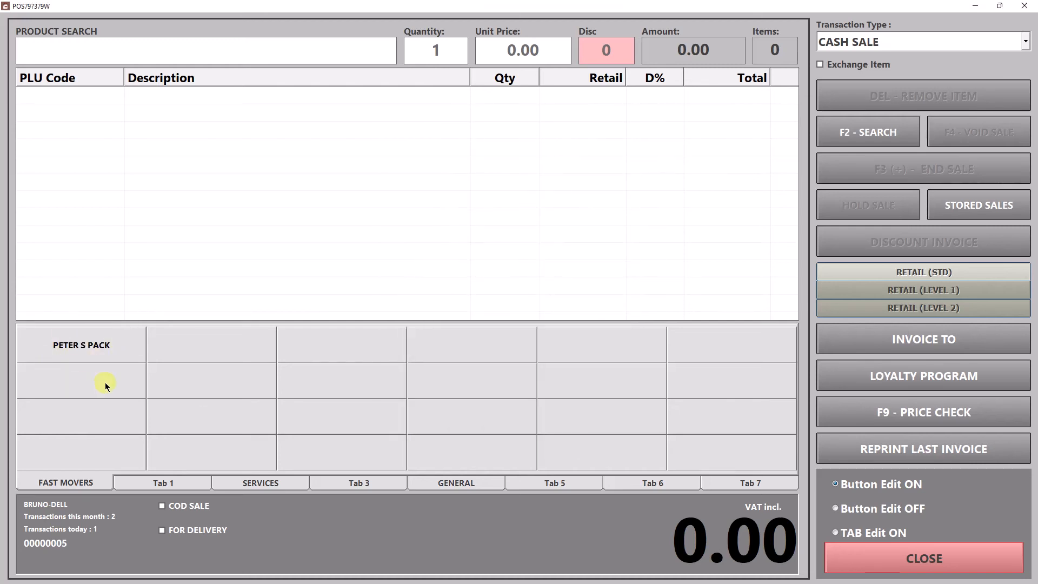
Change the tab descriptions of the product buttons to CIGARETTES for TAB1 and LIGHTERS for TAB2.
click(837, 532)
drag(572, 200, 434, 202)
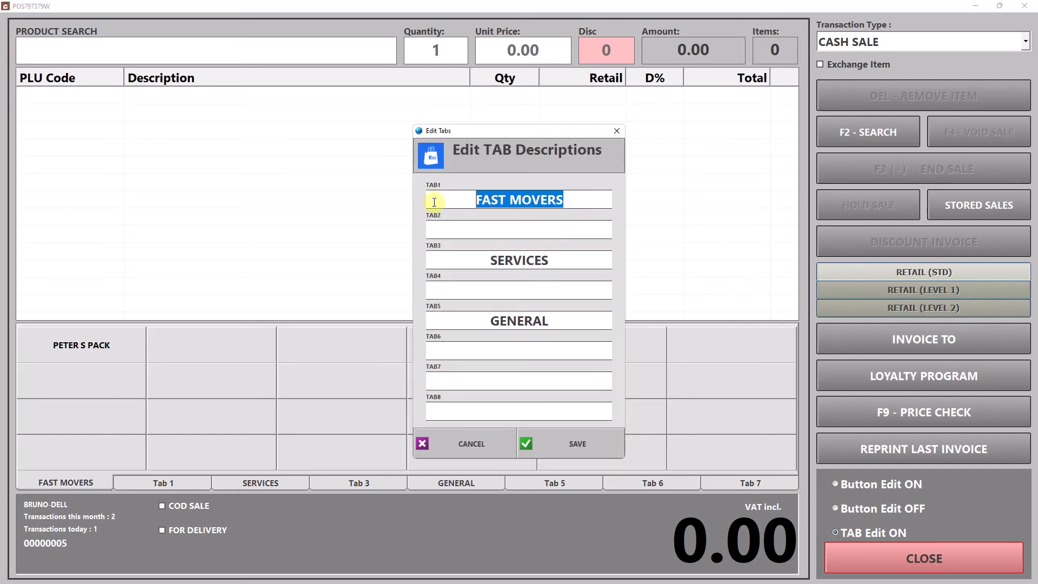
text(ci)
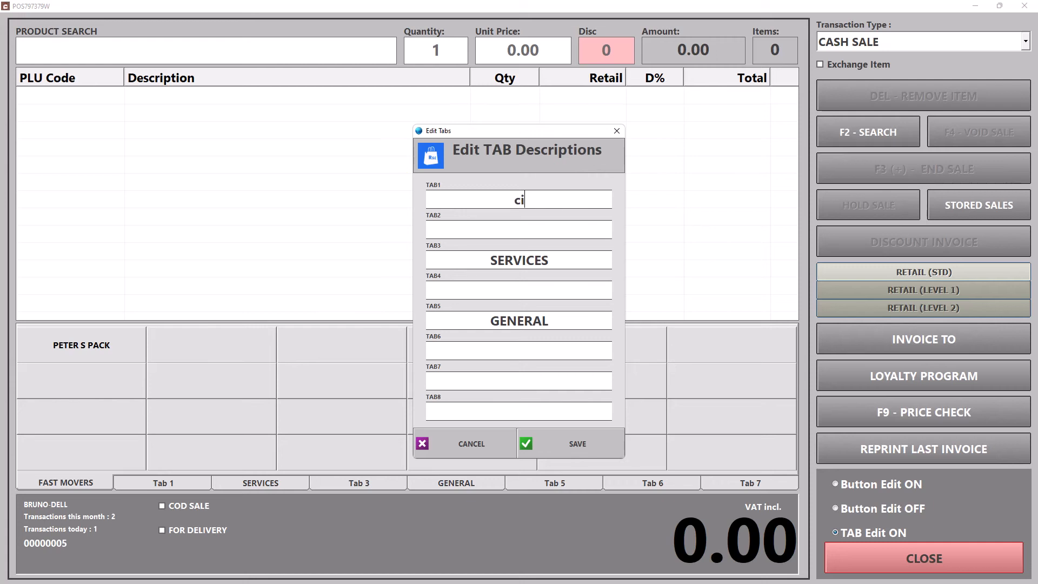
text(garettes)
click(497, 235)
text(li)
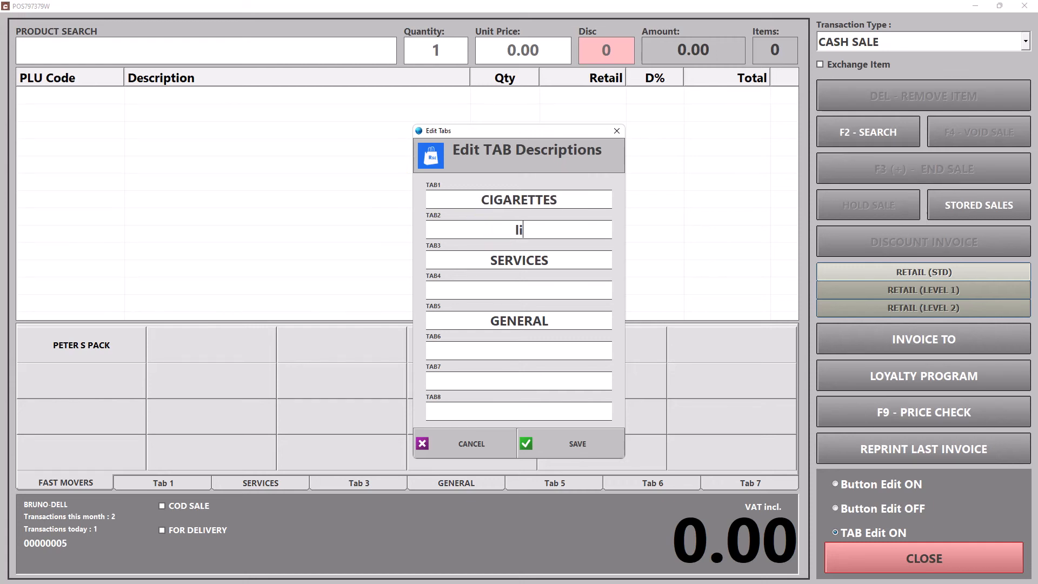
text(ghters)
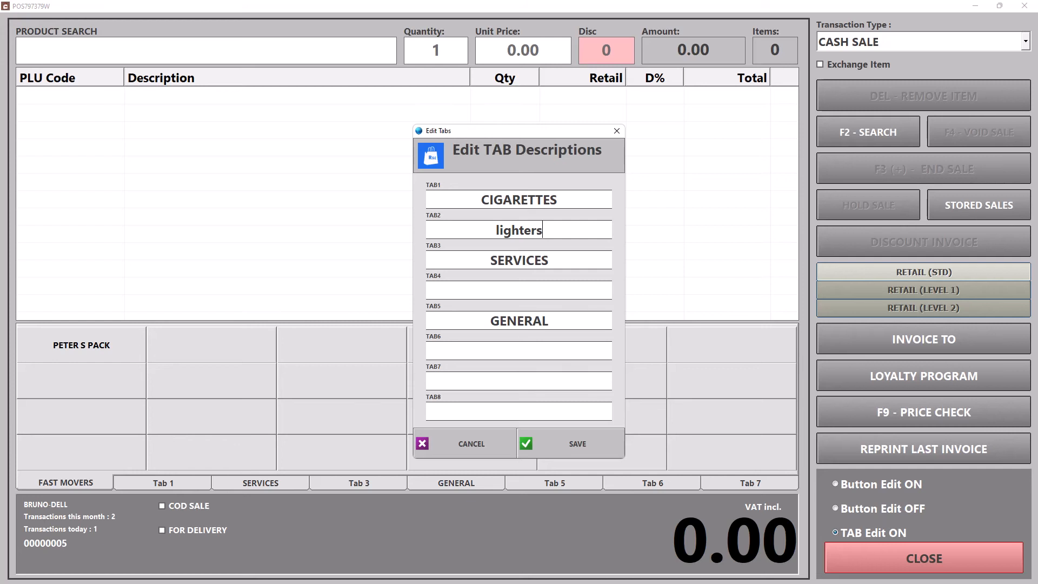
Clear the SERVICES and GENERAL tab descriptions, save the tab changes, and leave the button-editing mode.
click(571, 262)
key(BackSpace)
click(555, 320)
drag(555, 320, 423, 322)
key(BackSpace)
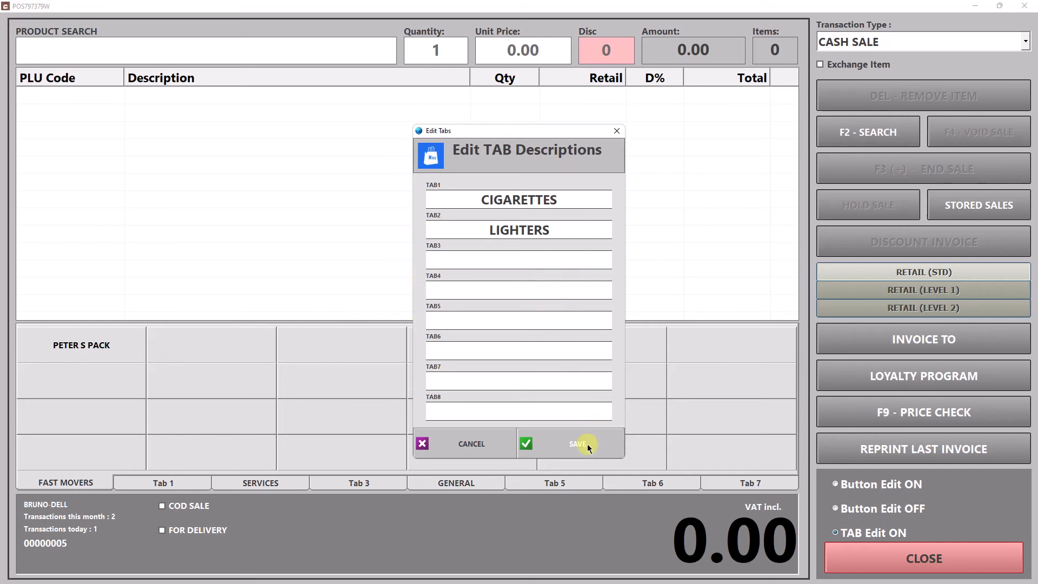
click(587, 443)
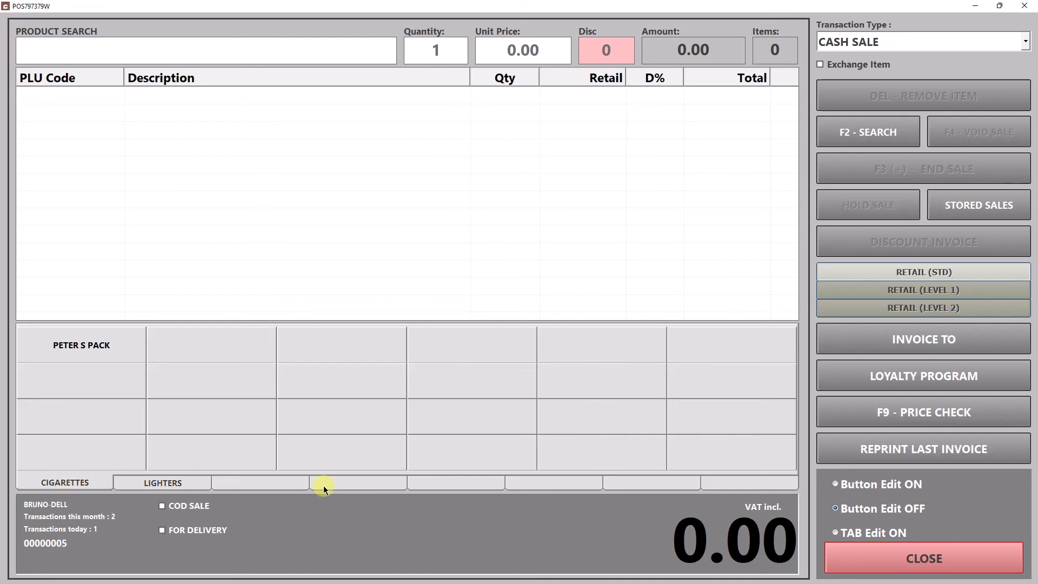
click(952, 558)
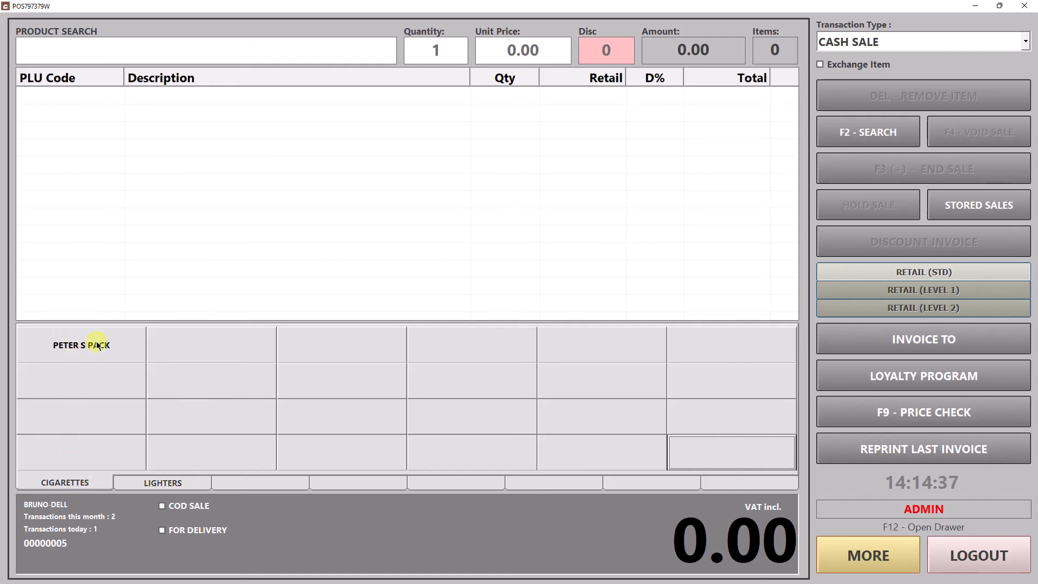
Add two units of PETER S PACK to the cash sale using its product button.
click(112, 54)
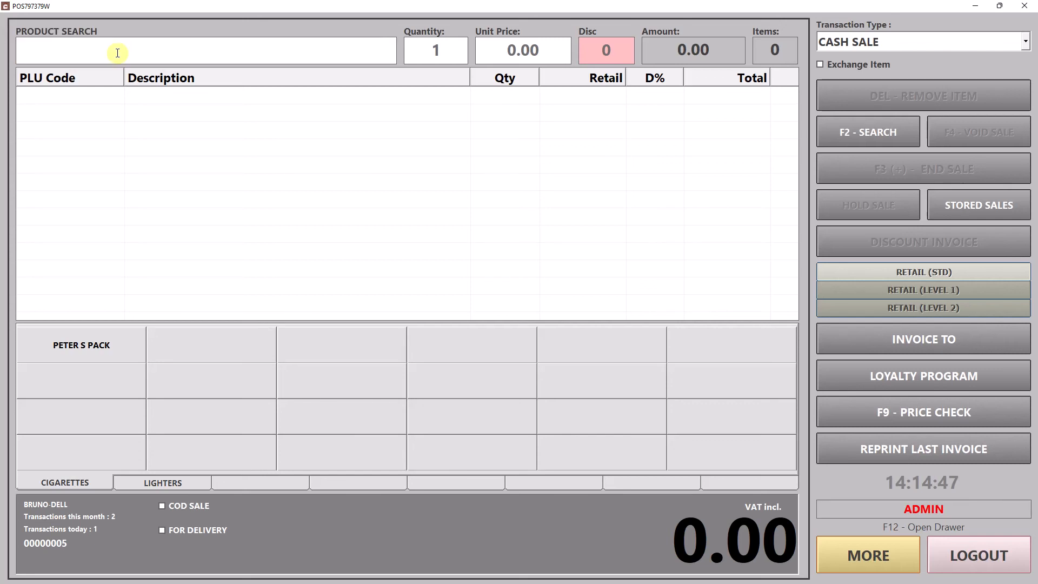
click(72, 349)
click(73, 349)
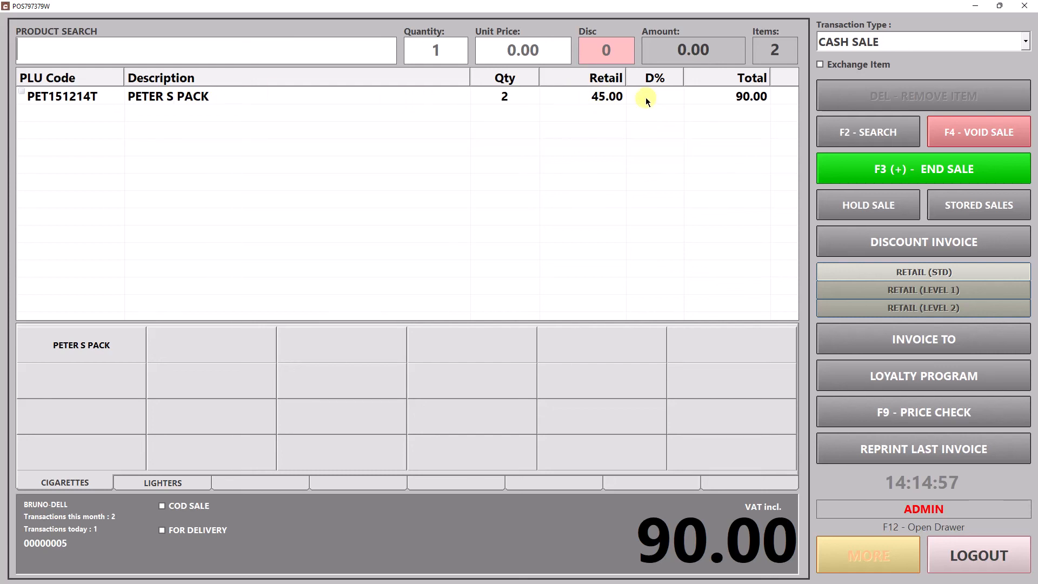
End the sale with EFT as the payment method, skip printing, and log out of Point of Sale.
click(961, 170)
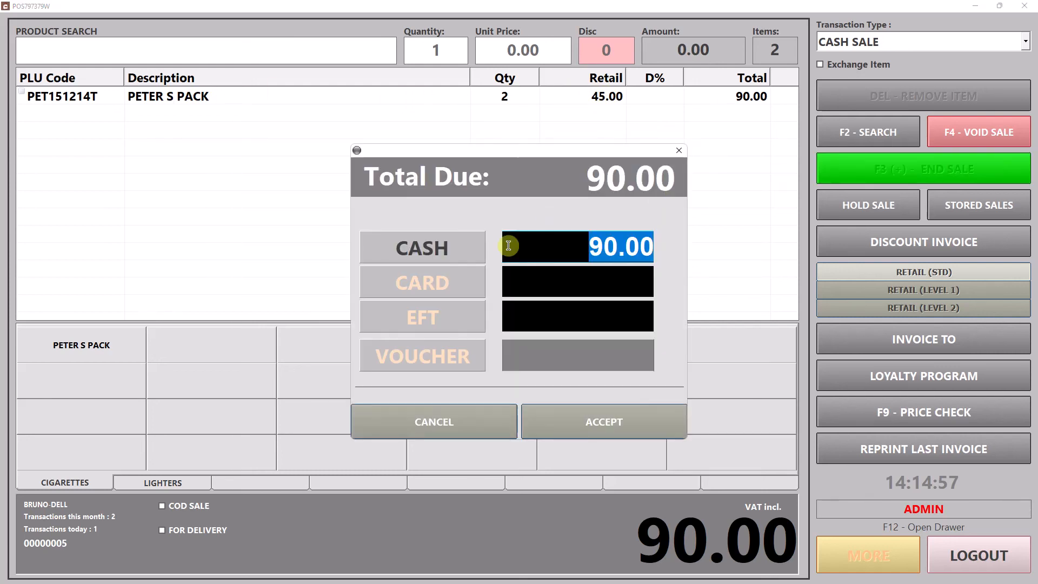
click(411, 283)
click(401, 312)
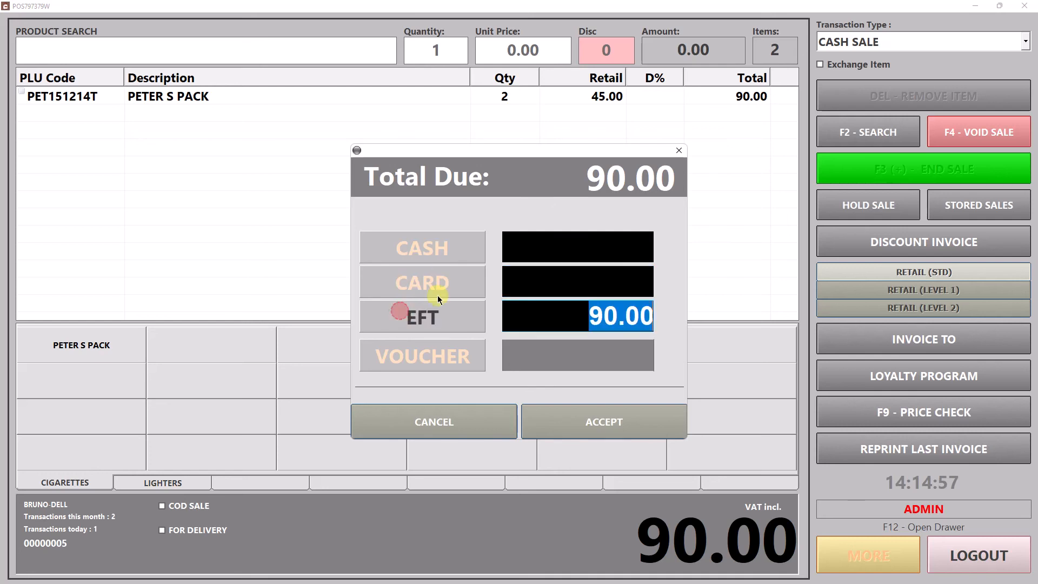
click(540, 414)
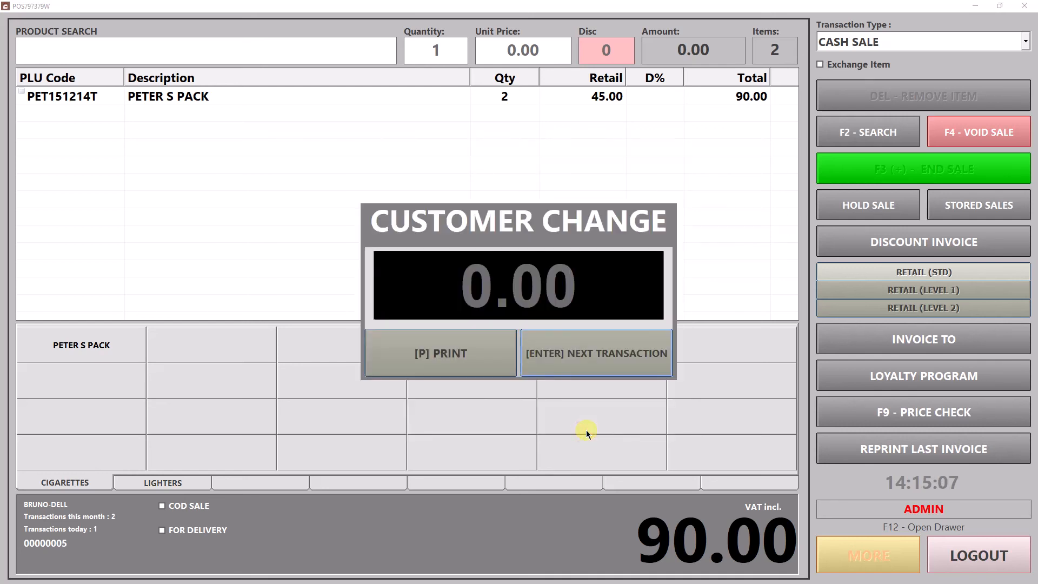
click(601, 352)
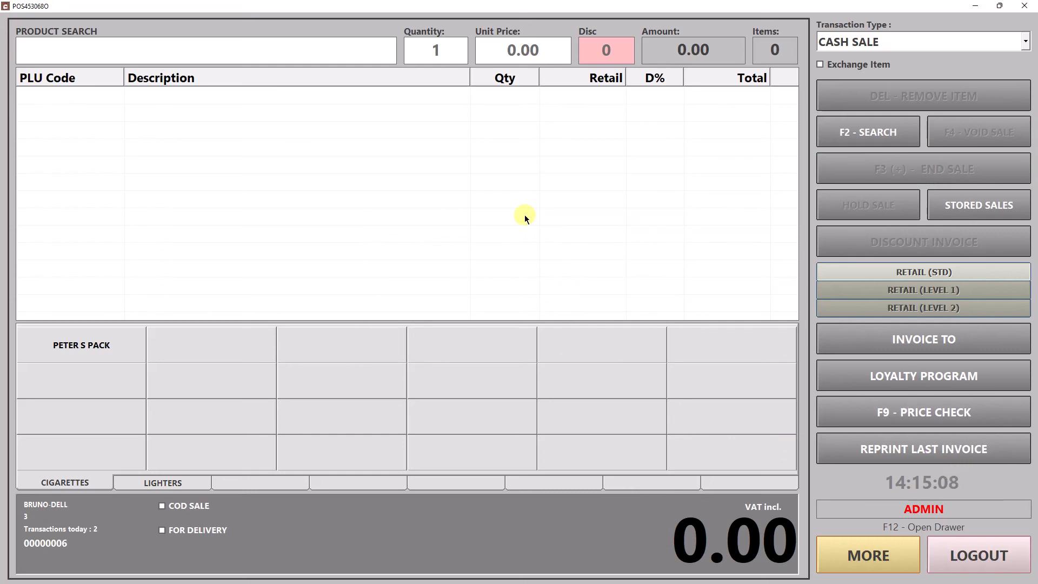
click(974, 557)
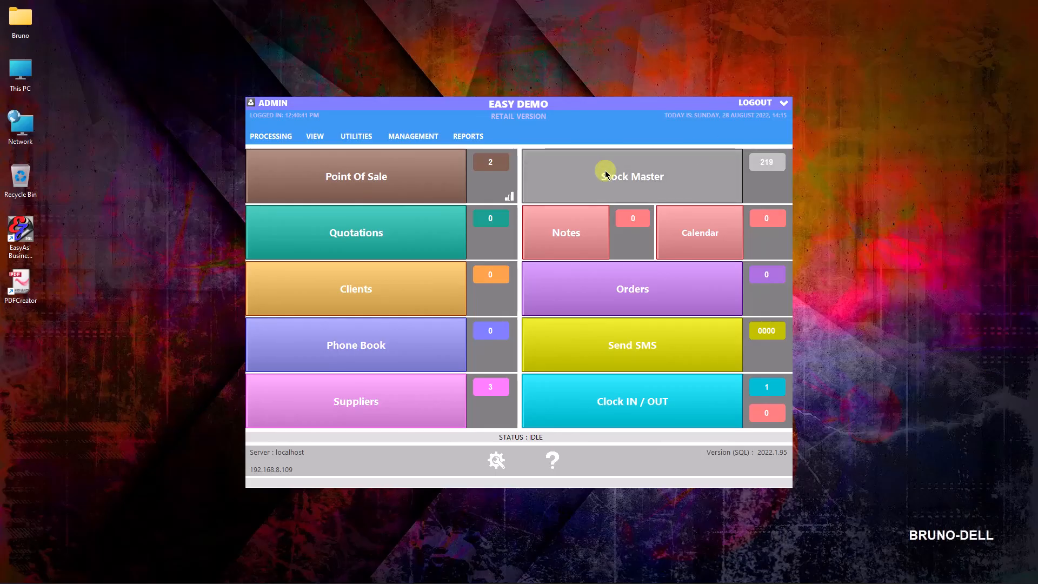
Open Stock Master and compare the stock on hand of PETER S CARTON and PETER S PACK.
click(605, 173)
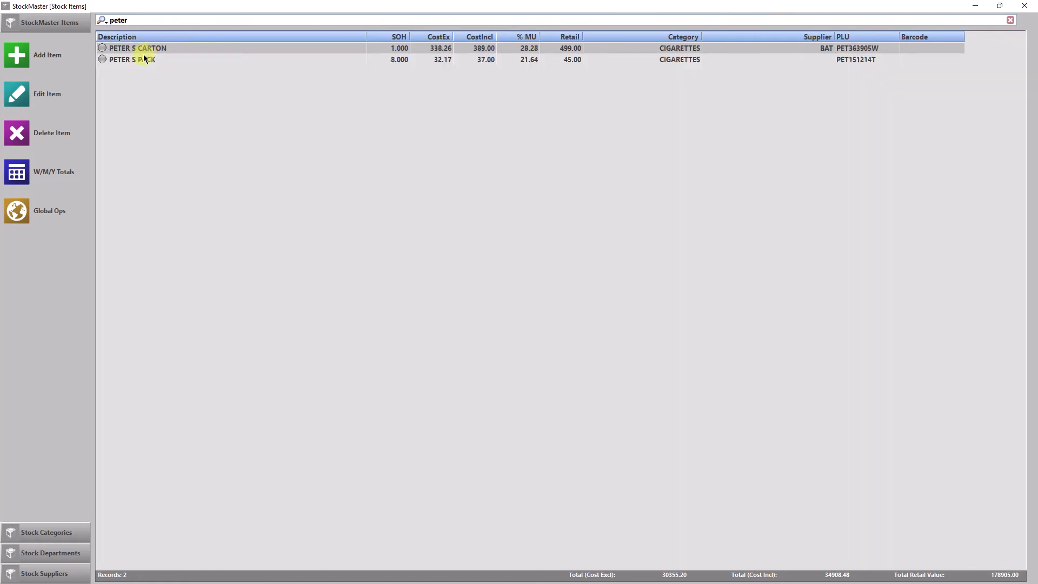
click(394, 49)
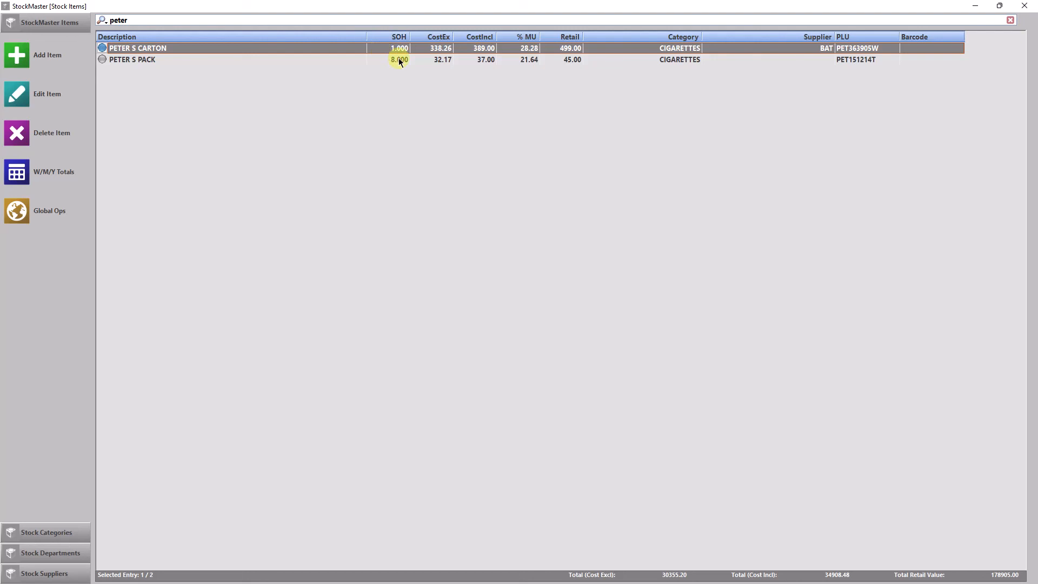
click(400, 60)
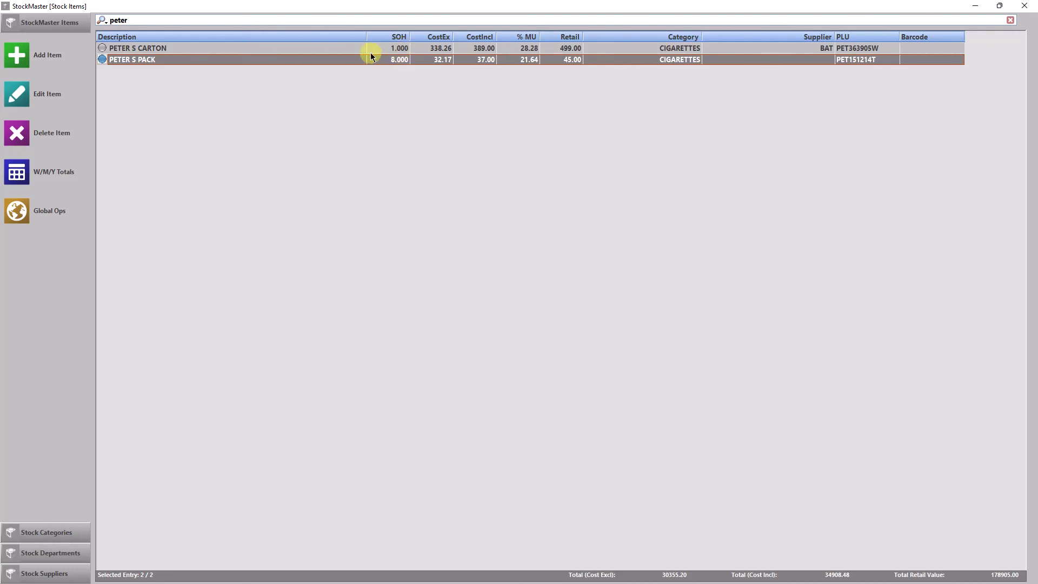
click(379, 47)
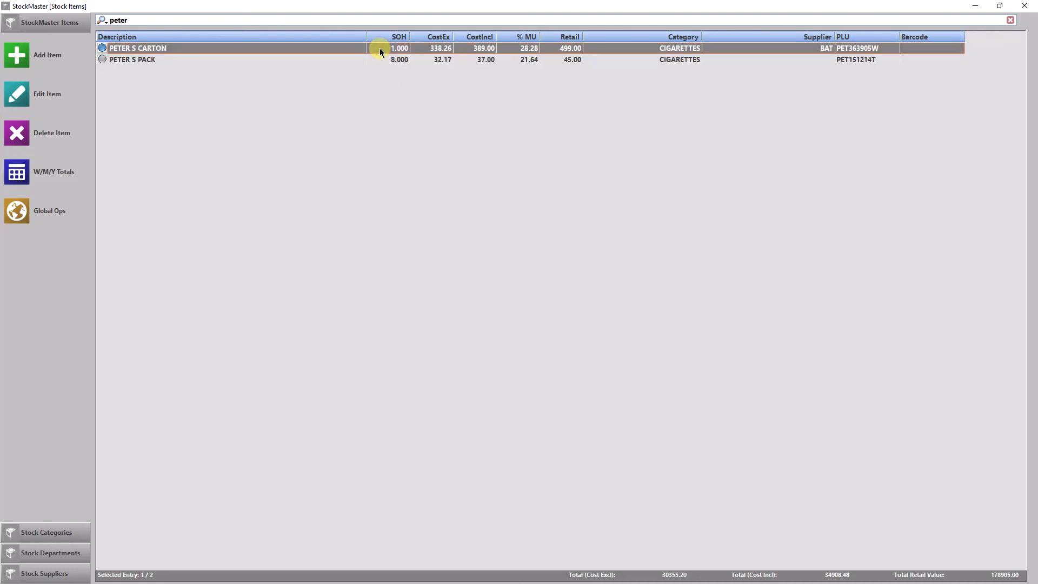
click(330, 59)
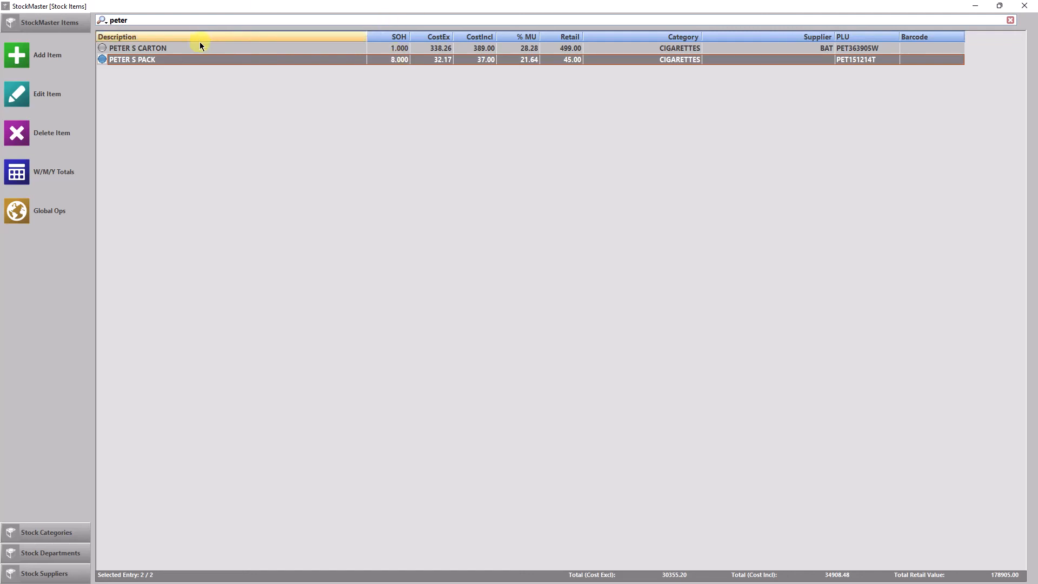
Open the PETER S PACK product entry, check its PLU link information, and enable its Bill of Materials option.
double_click(136, 62)
click(293, 198)
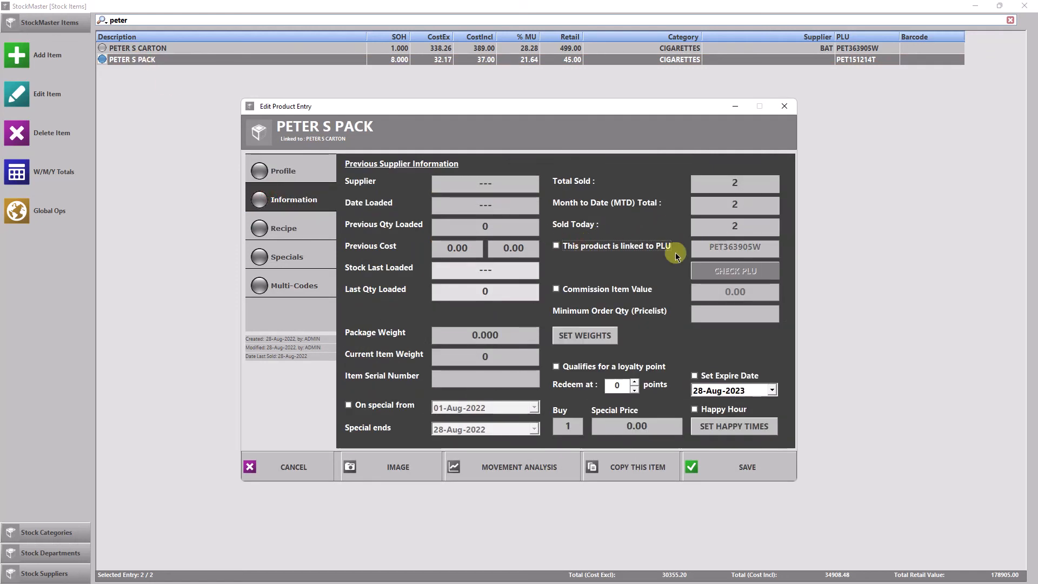
click(284, 226)
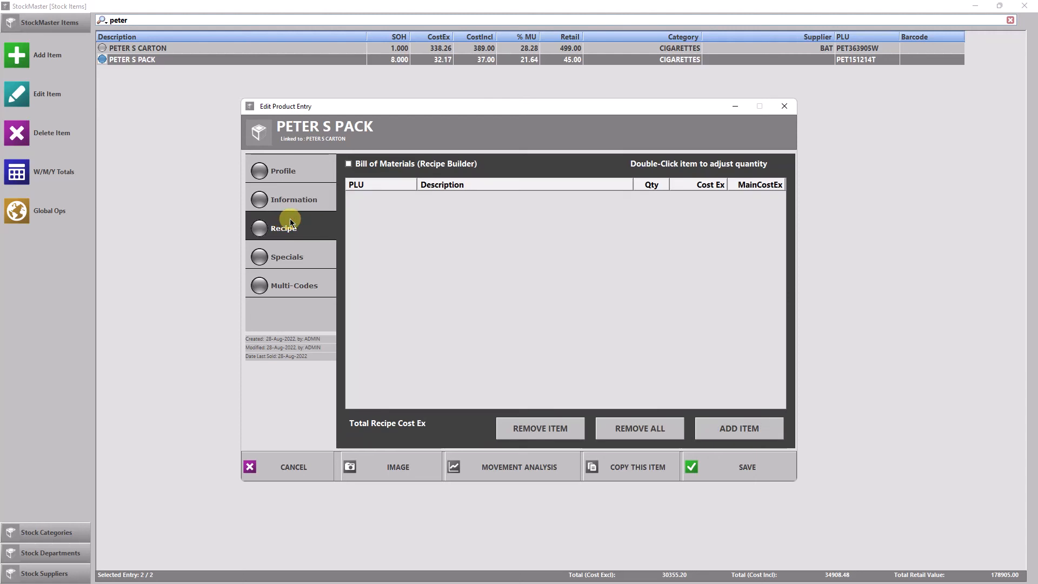
click(384, 165)
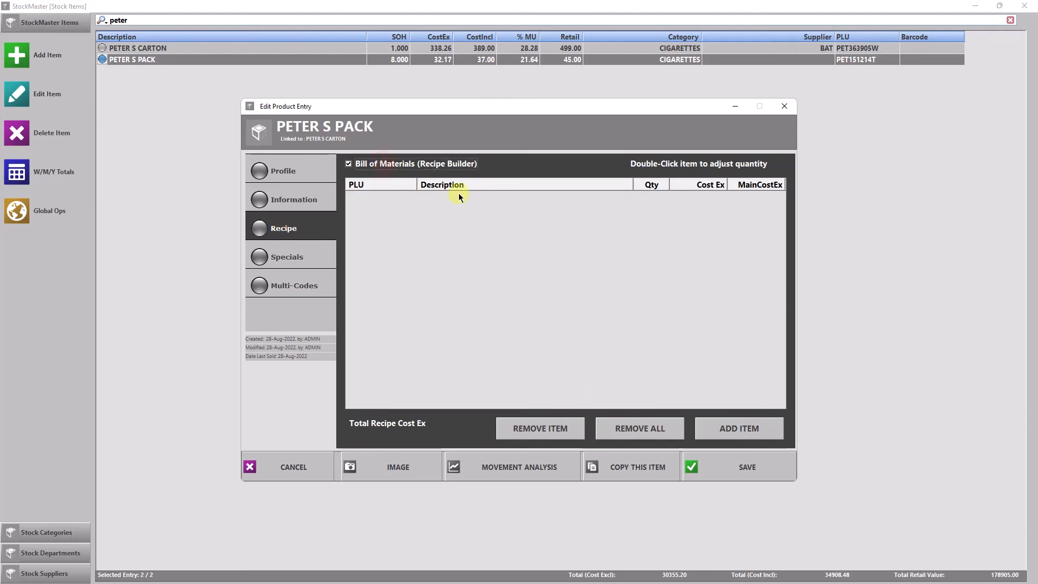
Try a recipe for PETER S PACK using quantity 1 of PETER S CARTON, searching "peter" across all items, and discard the recipe and product edits.
click(732, 433)
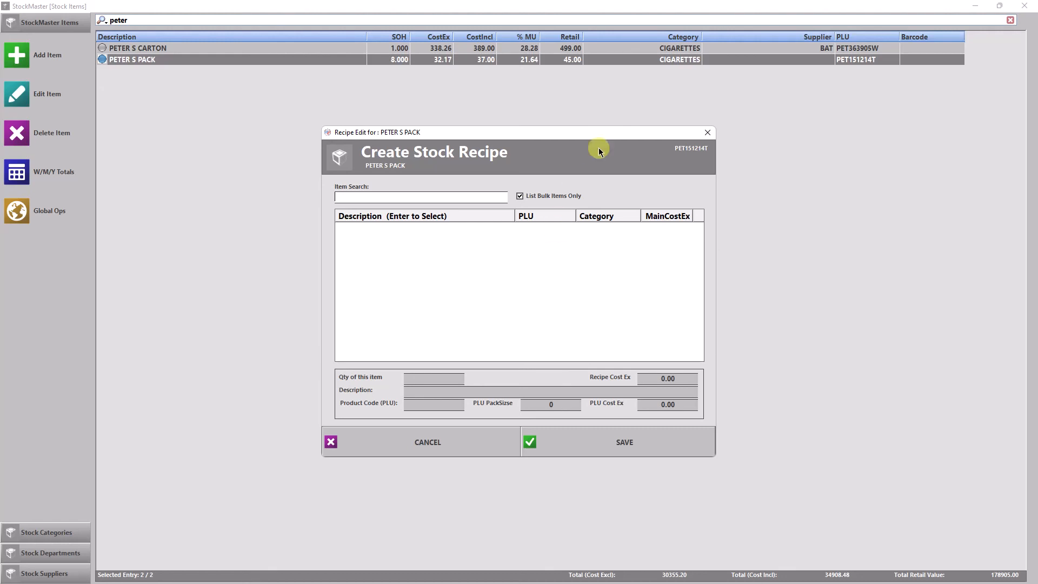
click(537, 204)
click(445, 199)
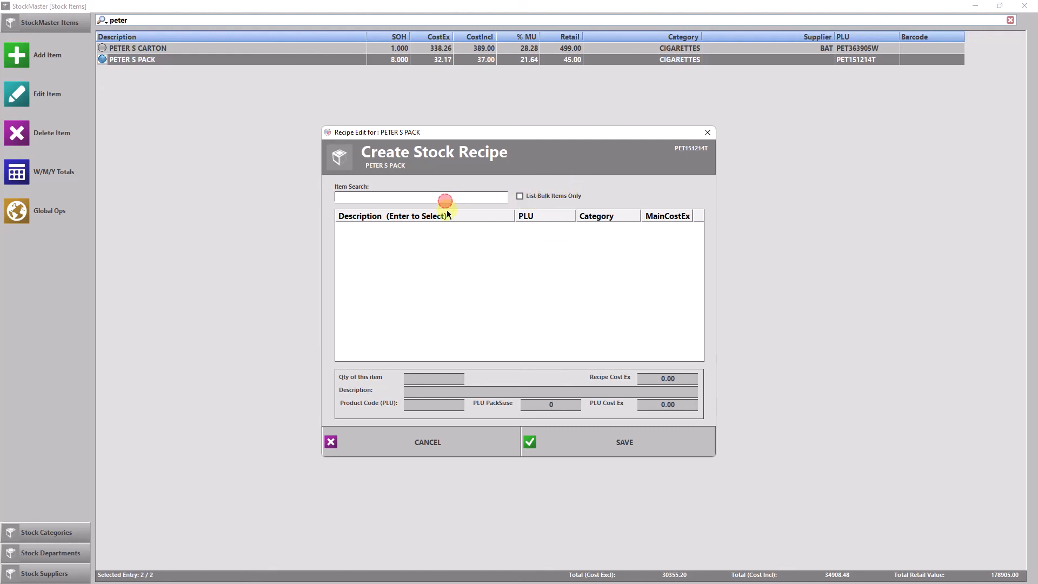
text(peter)
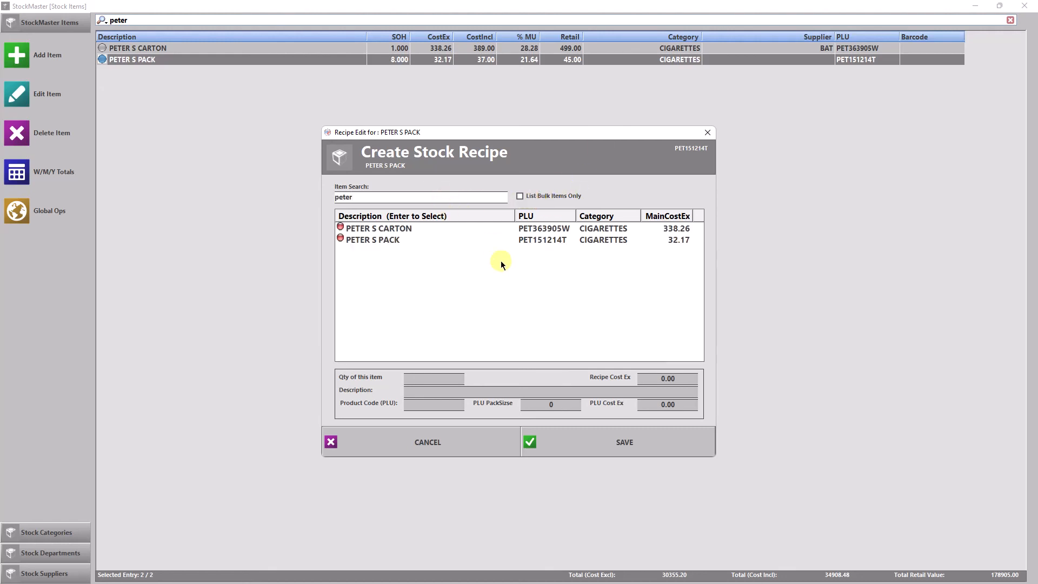
double_click(385, 230)
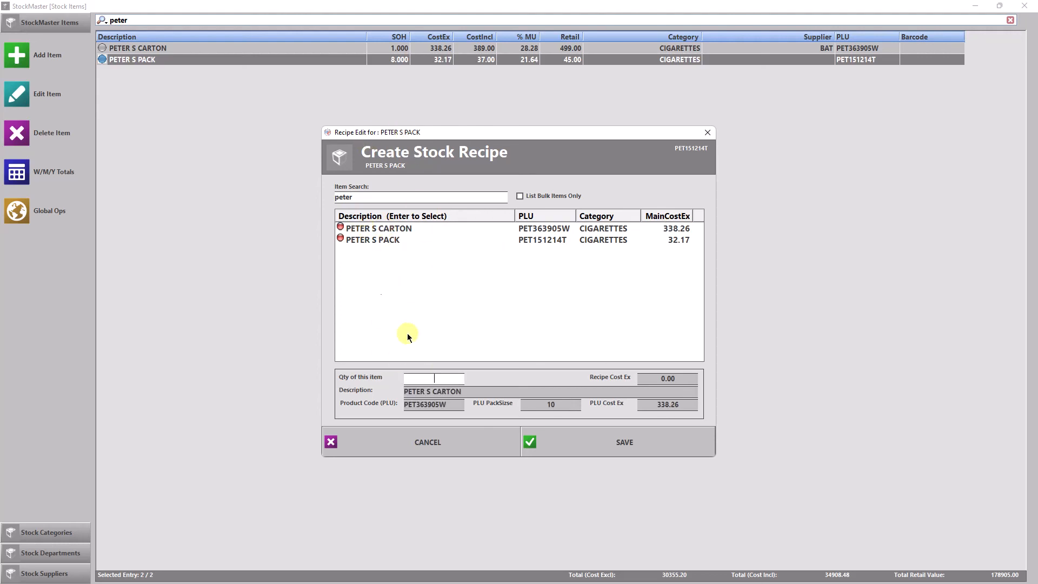
text(1)
click(433, 442)
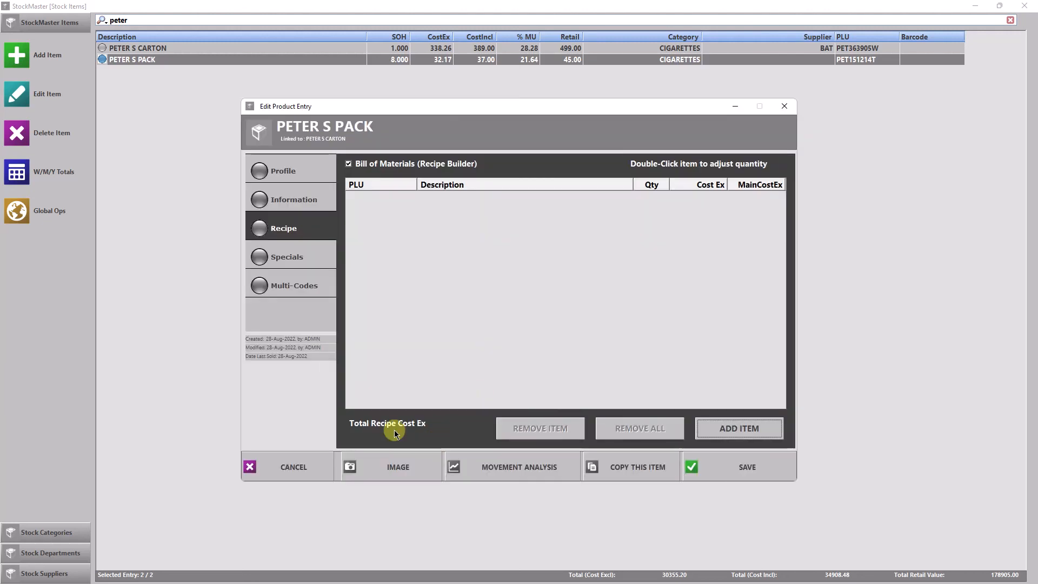
click(288, 472)
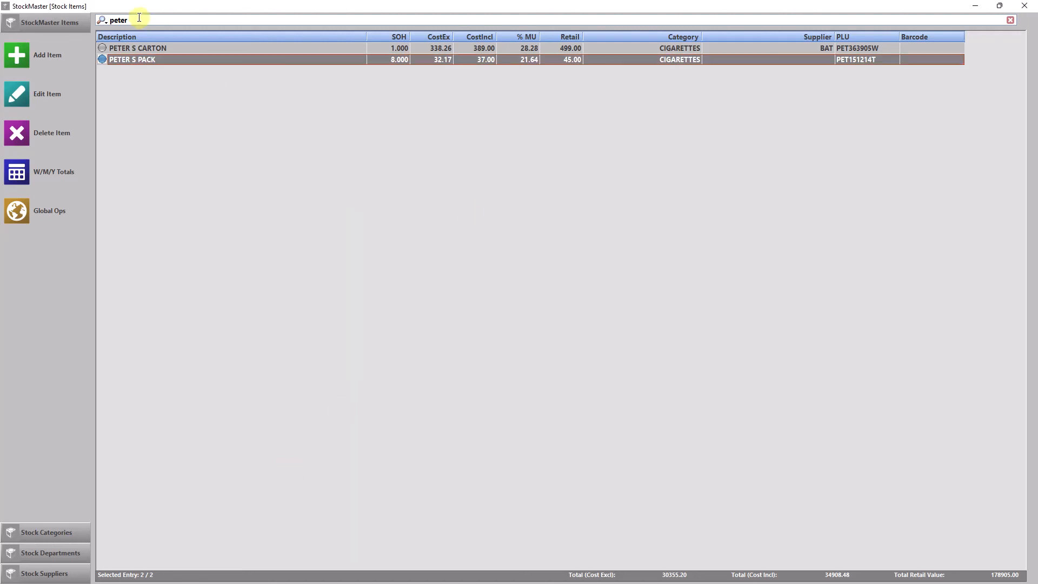